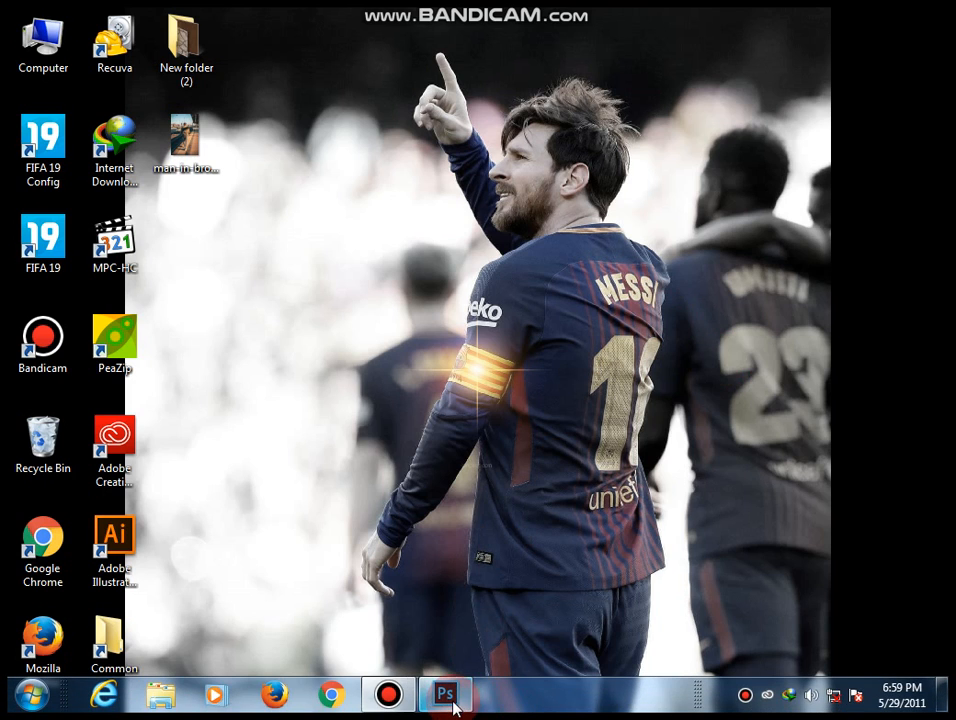
- Switch to Photoshop, bring up man-in-brown-top-beside-railroad-2432299.jpg and unlock its Background layer
{"action": "left_click", "coordinate": [445, 700]}
{"action": "left_click", "coordinate": [505, 322]}
{"action": "left_click", "coordinate": [230, 82]}
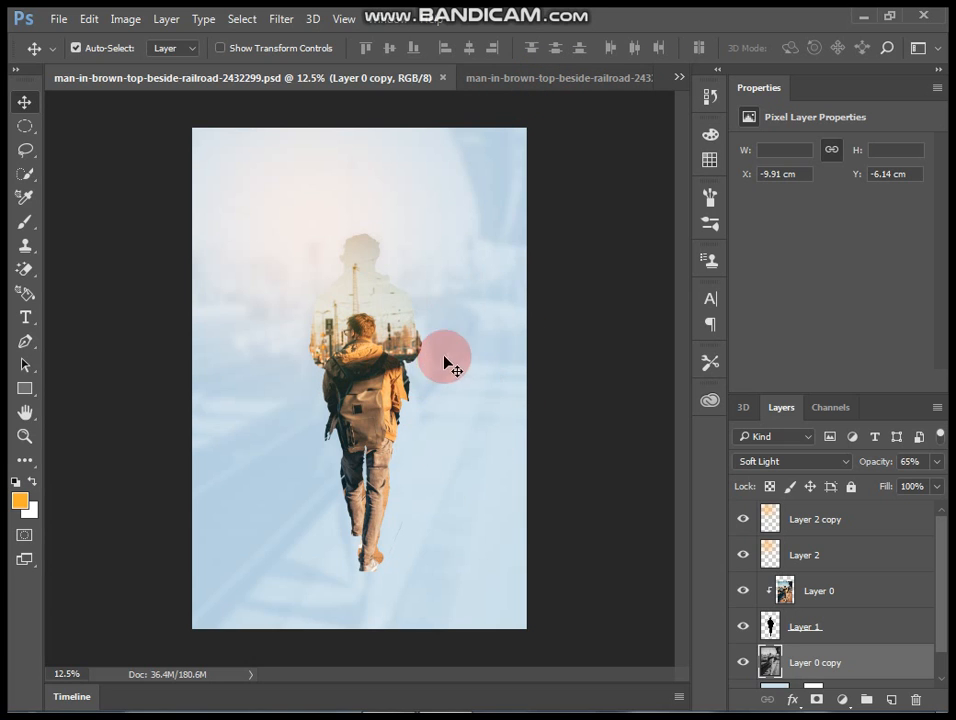
{"action": "left_click", "coordinate": [546, 78]}
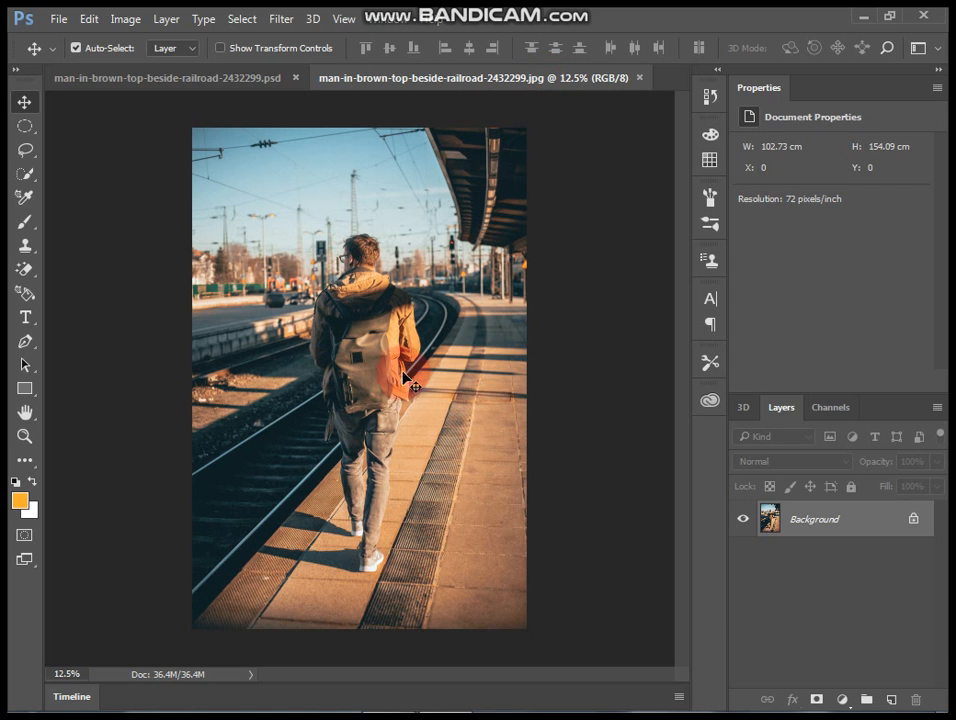
{"action": "left_click", "coordinate": [917, 518]}
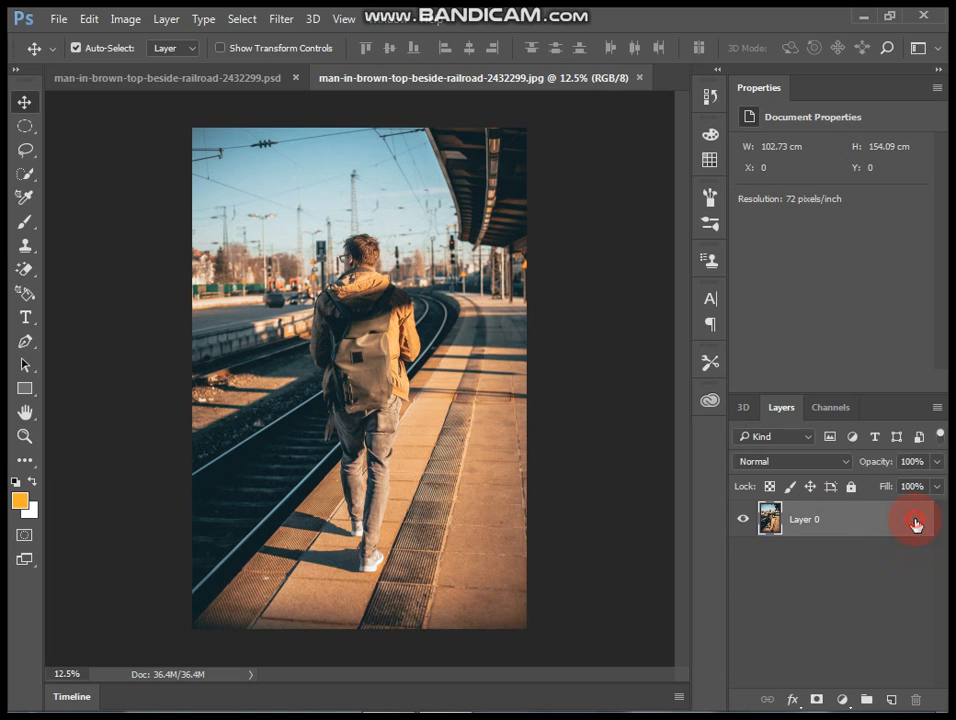
- Roughly select the man's jacket, backpack and legs with the Quick Selection tool, reducing the brush size to 70
{"action": "mouse_move", "coordinate": [25, 173]}
{"action": "left_mouse_down"}
{"action": "mouse_move", "coordinate": [107, 192]}
{"action": "mouse_move", "coordinate": [102, 173]}
{"action": "left_mouse_up"}
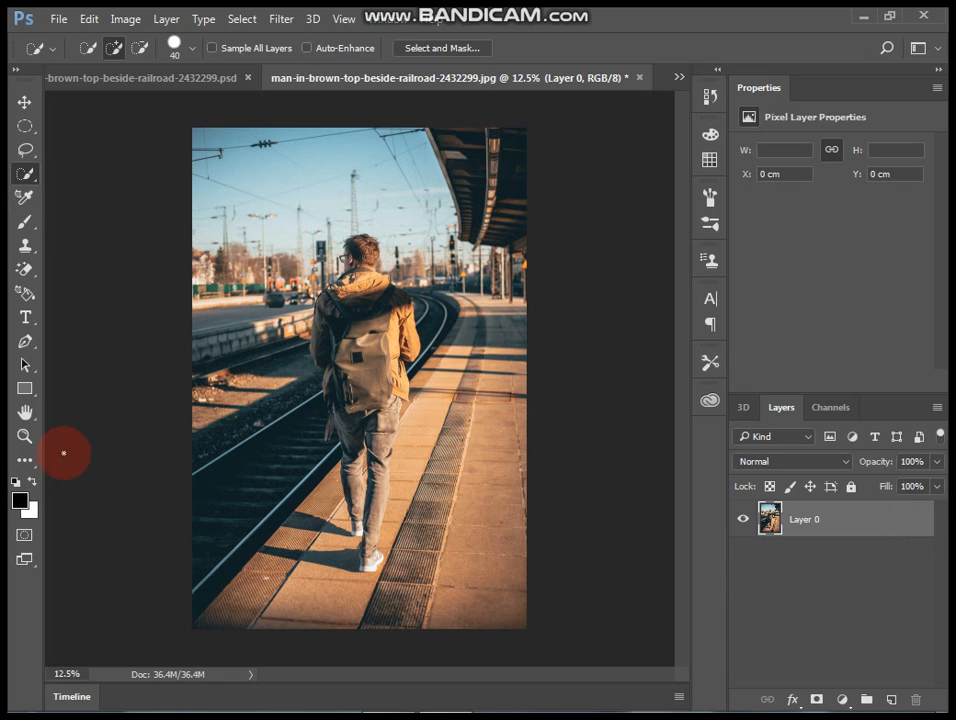
{"action": "key", "text": "bracketright"}
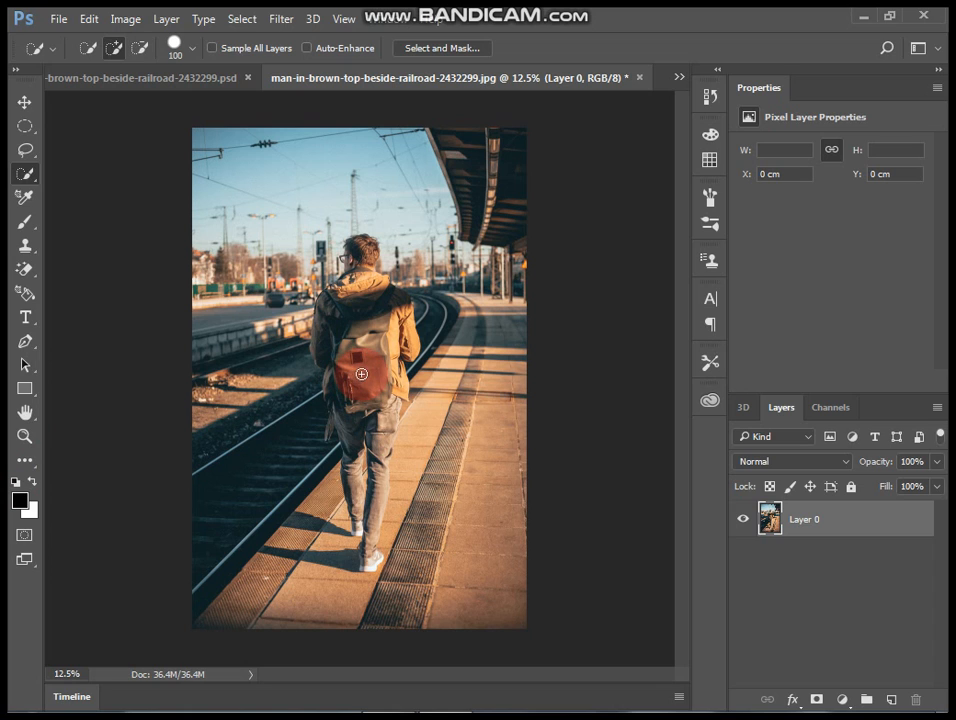
{"action": "mouse_move", "coordinate": [362, 374]}
{"action": "left_mouse_down"}
{"action": "mouse_move", "coordinate": [342, 302]}
{"action": "mouse_move", "coordinate": [344, 375]}
{"action": "mouse_move", "coordinate": [332, 381]}
{"action": "mouse_move", "coordinate": [333, 399]}
{"action": "mouse_move", "coordinate": [348, 430]}
{"action": "mouse_move", "coordinate": [356, 506]}
{"action": "mouse_move", "coordinate": [394, 445]}
{"action": "mouse_move", "coordinate": [390, 409]}
{"action": "mouse_move", "coordinate": [368, 561]}
{"action": "mouse_move", "coordinate": [318, 559]}
{"action": "left_mouse_up"}
{"action": "key", "text": "bracketleft"}
{"action": "key", "text": "bracketleft"}
{"action": "key", "text": "super"}
{"action": "key", "text": "super"}
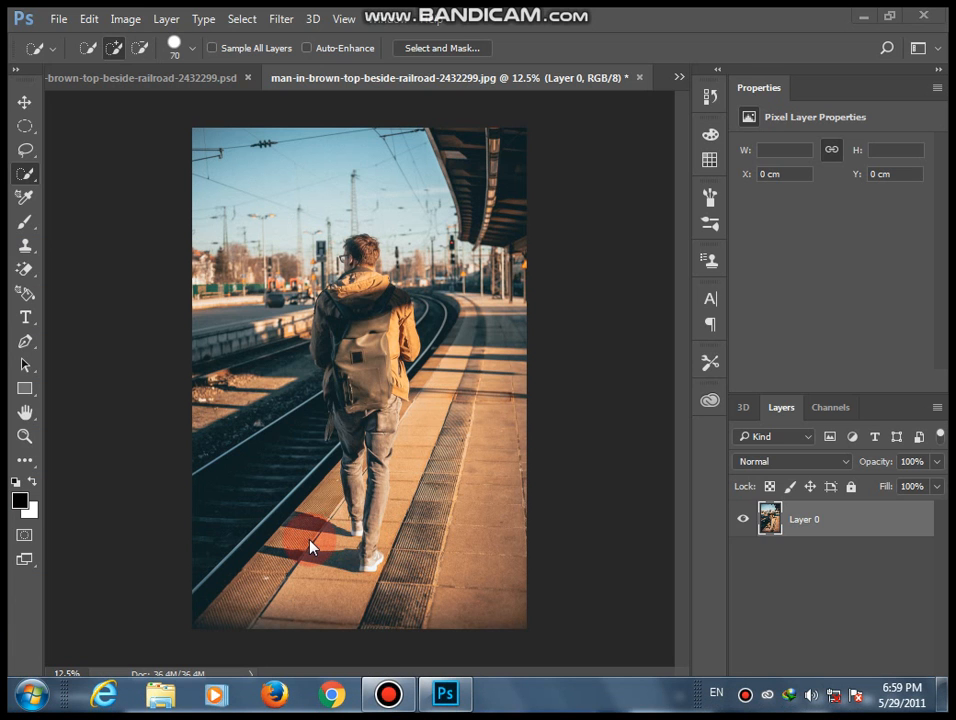
{"action": "left_click", "coordinate": [505, 326]}
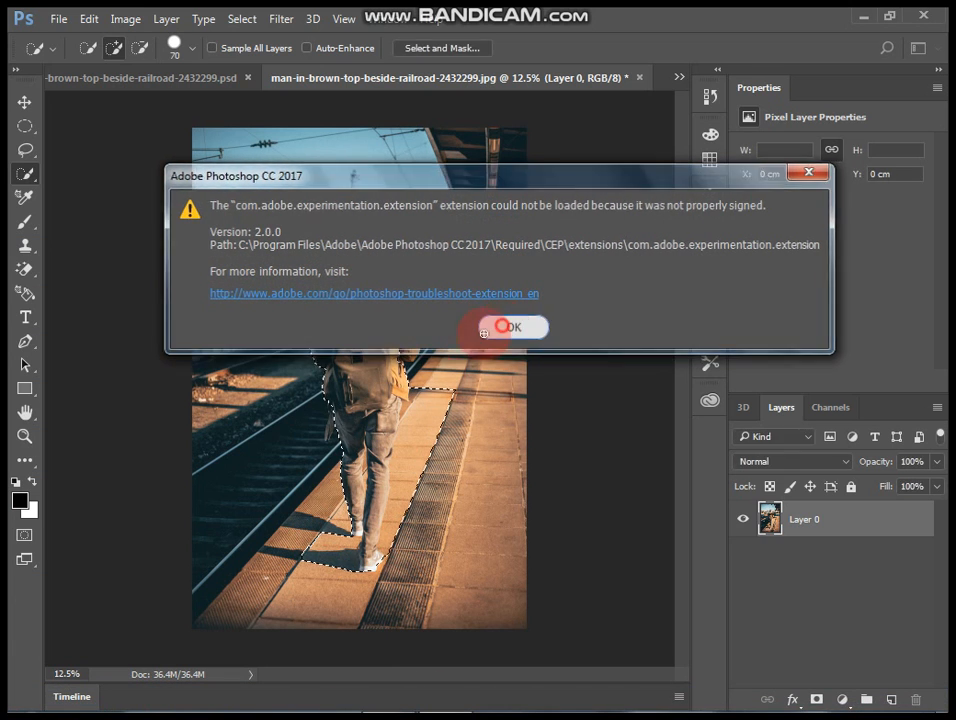
- Subtract the platform areas beside the man's legs and around his shoes from the selection
{"action": "mouse_move", "coordinate": [319, 568]}
{"action": "left_mouse_down"}
{"action": "mouse_move", "coordinate": [333, 555]}
{"action": "mouse_move", "coordinate": [324, 559]}
{"action": "mouse_move", "coordinate": [316, 546]}
{"action": "mouse_move", "coordinate": [305, 558]}
{"action": "left_mouse_up"}
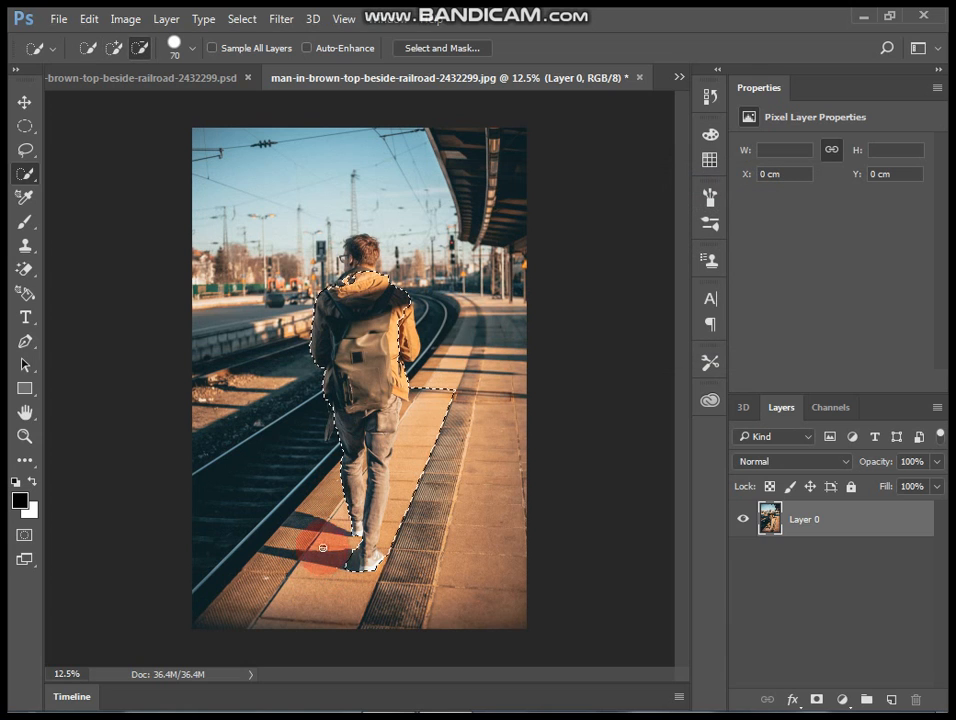
{"action": "left_click", "coordinate": [351, 560], "text": "alt"}
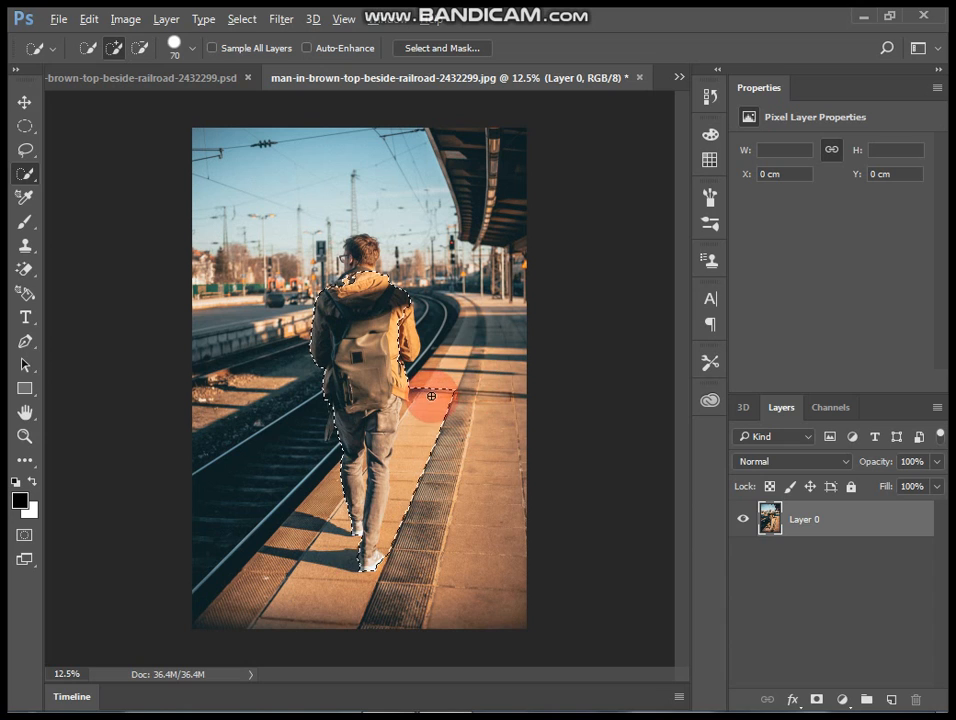
{"action": "mouse_move", "coordinate": [429, 393]}
{"action": "left_mouse_down"}
{"action": "mouse_move", "coordinate": [448, 423]}
{"action": "mouse_move", "coordinate": [424, 408]}
{"action": "mouse_move", "coordinate": [433, 465]}
{"action": "mouse_move", "coordinate": [420, 497]}
{"action": "mouse_move", "coordinate": [416, 484]}
{"action": "mouse_move", "coordinate": [410, 518]}
{"action": "mouse_move", "coordinate": [395, 506]}
{"action": "mouse_move", "coordinate": [395, 533]}
{"action": "mouse_move", "coordinate": [378, 559]}
{"action": "left_mouse_up"}
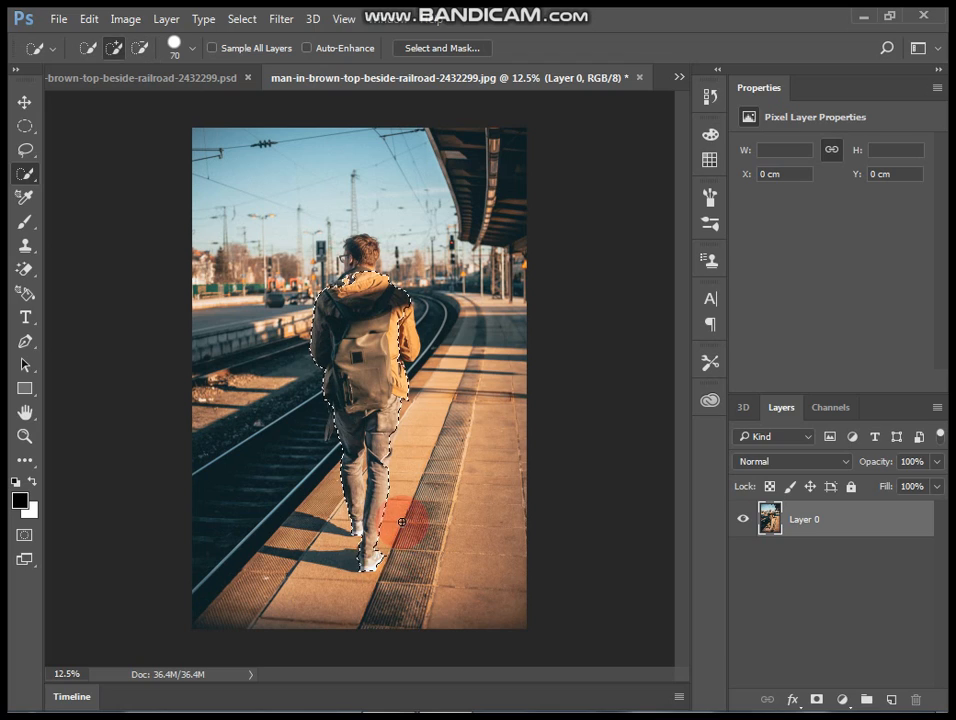
- Extend the selection over the man's head, hood and hanging strap, reducing the Quick Selection brush to 25
{"action": "key", "text": "ctrl+plus"}
{"action": "key", "text": "ctrl+plus"}
{"action": "key", "text": "ctrl+plus"}
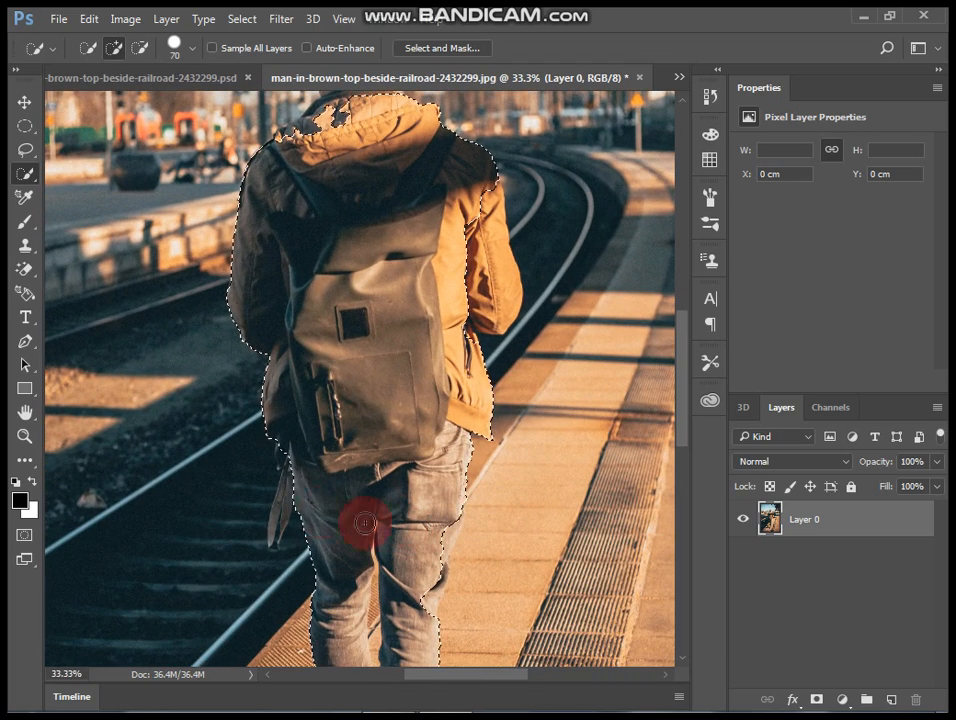
{"action": "mouse_move", "coordinate": [365, 522]}
{"action": "left_mouse_down"}
{"action": "mouse_move", "coordinate": [289, 477]}
{"action": "mouse_move", "coordinate": [278, 520]}
{"action": "mouse_move", "coordinate": [313, 511]}
{"action": "mouse_move", "coordinate": [314, 453]}
{"action": "mouse_move", "coordinate": [401, 473]}
{"action": "mouse_move", "coordinate": [389, 552]}
{"action": "left_mouse_up"}
{"action": "key", "text": "bracketleft"}
{"action": "key", "text": "bracketleft"}
{"action": "key", "text": "bracketleft"}
{"action": "key", "text": "bracketleft"}
{"action": "mouse_move", "coordinate": [292, 335]}
{"action": "left_mouse_down"}
{"action": "mouse_move", "coordinate": [269, 282]}
{"action": "mouse_move", "coordinate": [316, 356]}
{"action": "mouse_move", "coordinate": [312, 279]}
{"action": "mouse_move", "coordinate": [296, 241]}
{"action": "mouse_move", "coordinate": [258, 222]}
{"action": "mouse_move", "coordinate": [273, 229]}
{"action": "mouse_move", "coordinate": [275, 213]}
{"action": "mouse_move", "coordinate": [339, 196]}
{"action": "mouse_move", "coordinate": [363, 143]}
{"action": "mouse_move", "coordinate": [363, 188]}
{"action": "mouse_move", "coordinate": [378, 222]}
{"action": "left_mouse_up"}
{"action": "key", "text": "bracketleft"}
{"action": "key", "text": "bracketleft"}
{"action": "left_click_drag", "start_coordinate": [303, 255], "coordinate": [284, 252]}
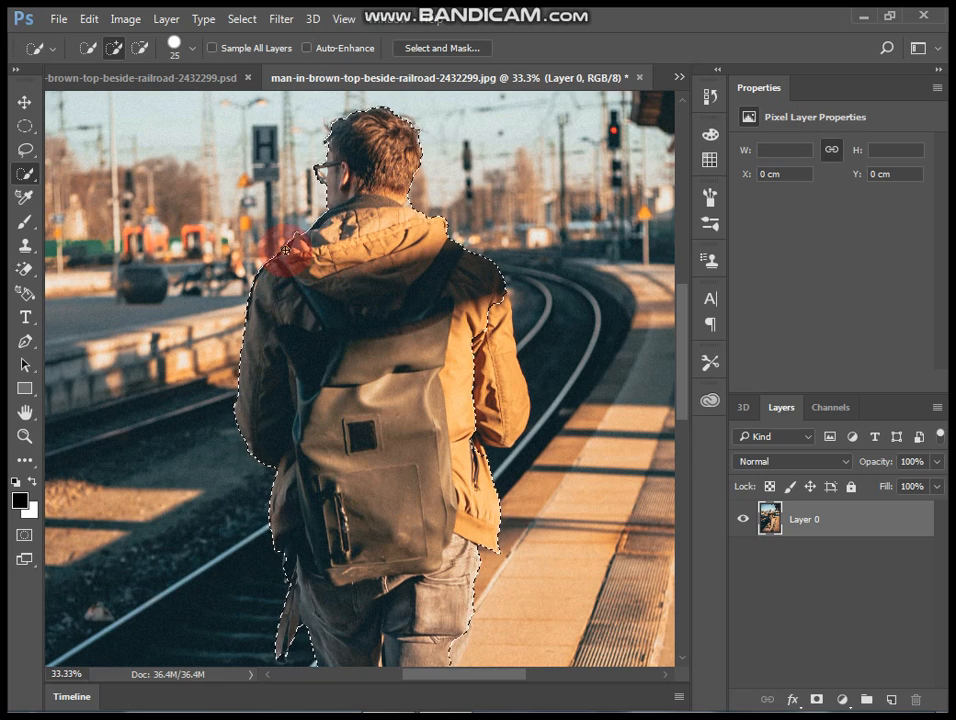
- Refine the selection to include the man's sunlit sleeve and follow the edges of his legs and shoes
{"action": "left_click", "coordinate": [410, 310]}
{"action": "mouse_move", "coordinate": [410, 315]}
{"action": "left_mouse_down"}
{"action": "mouse_move", "coordinate": [500, 338]}
{"action": "mouse_move", "coordinate": [506, 386]}
{"action": "mouse_move", "coordinate": [458, 453]}
{"action": "mouse_move", "coordinate": [408, 285]}
{"action": "left_mouse_up"}
{"action": "left_click_drag", "start_coordinate": [396, 357], "coordinate": [422, 245]}
{"action": "mouse_move", "coordinate": [447, 362]}
{"action": "left_mouse_down"}
{"action": "mouse_move", "coordinate": [433, 437]}
{"action": "mouse_move", "coordinate": [405, 455]}
{"action": "mouse_move", "coordinate": [433, 412]}
{"action": "mouse_move", "coordinate": [412, 497]}
{"action": "mouse_move", "coordinate": [395, 397]}
{"action": "mouse_move", "coordinate": [373, 533]}
{"action": "mouse_move", "coordinate": [415, 568]}
{"action": "mouse_move", "coordinate": [329, 572]}
{"action": "mouse_move", "coordinate": [337, 600]}
{"action": "mouse_move", "coordinate": [341, 576]}
{"action": "mouse_move", "coordinate": [343, 603]}
{"action": "mouse_move", "coordinate": [335, 562]}
{"action": "mouse_move", "coordinate": [376, 572]}
{"action": "mouse_move", "coordinate": [337, 534]}
{"action": "mouse_move", "coordinate": [378, 576]}
{"action": "mouse_move", "coordinate": [451, 572]}
{"action": "left_mouse_up"}
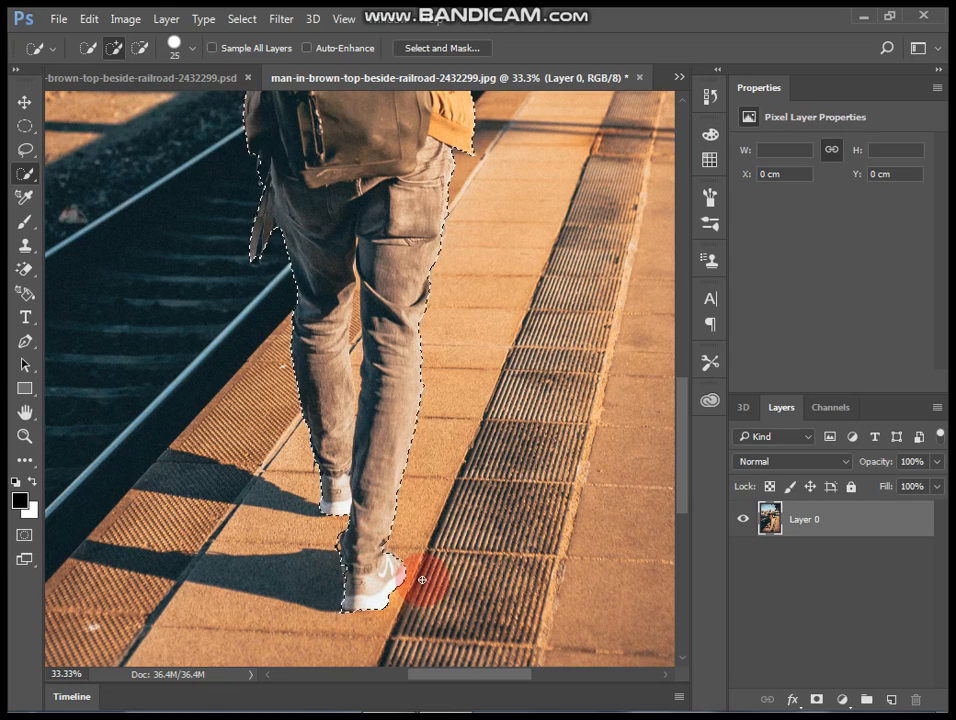
{"action": "key", "text": "ctrl+minus"}
{"action": "key", "text": "ctrl+minus"}
{"action": "key", "text": "ctrl+minus"}
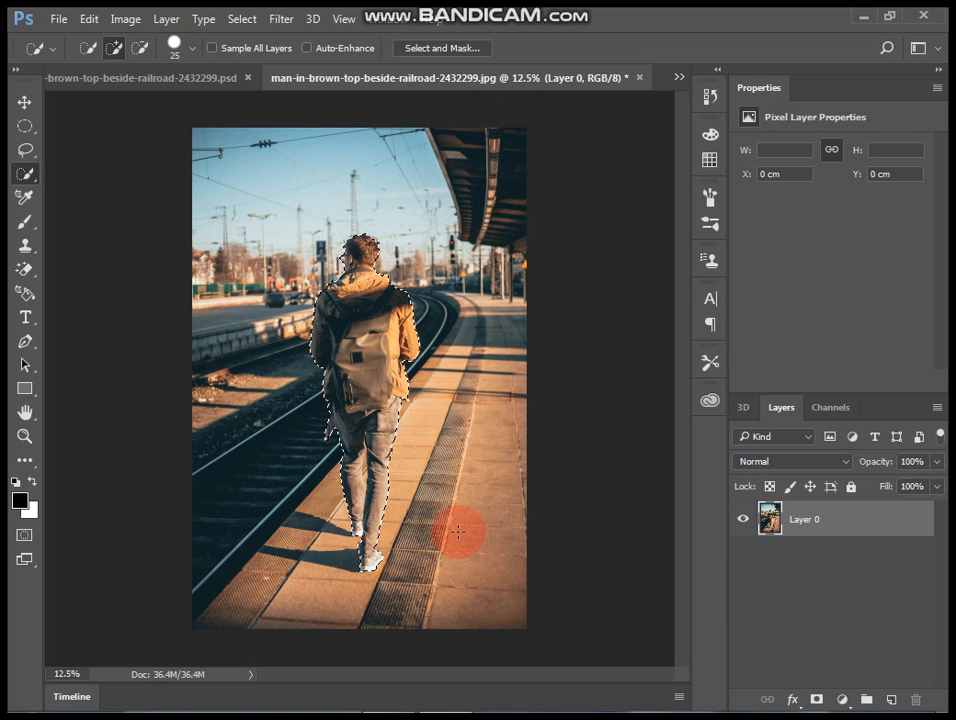
- Create a new layer, fill the man's selection with black on it and deselect
{"action": "left_click", "coordinate": [893, 700]}
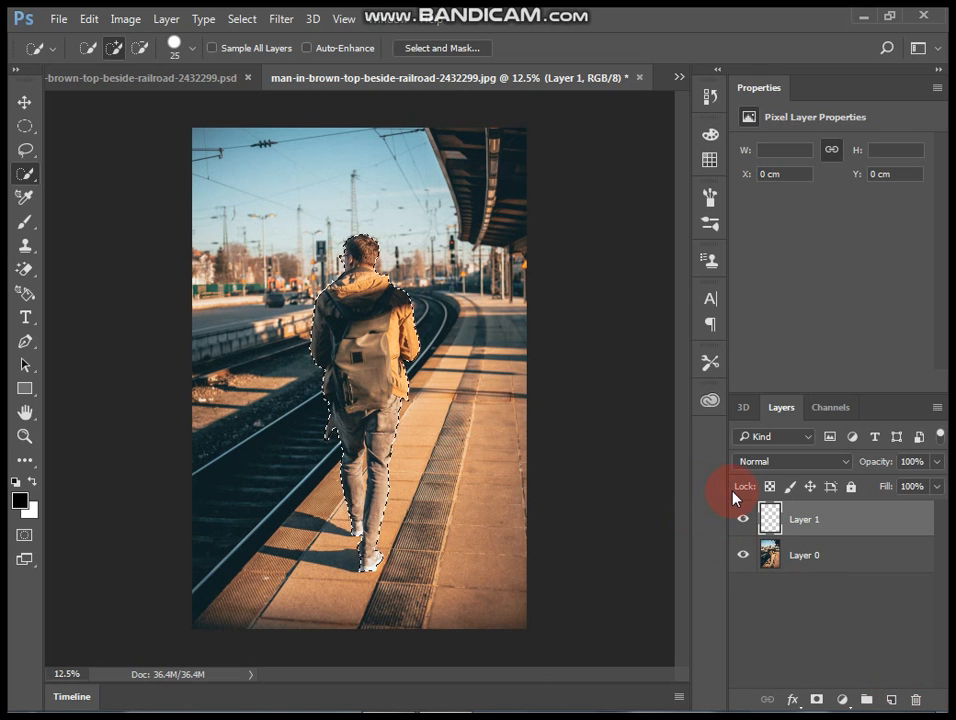
{"action": "key", "text": "v"}
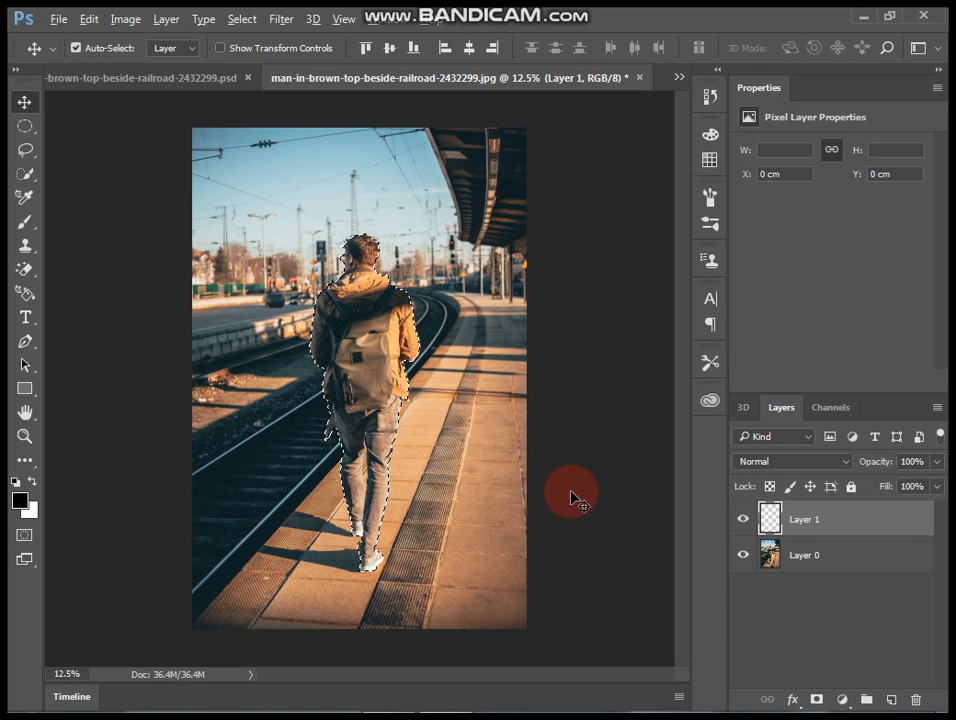
{"action": "key", "text": "alt+BackSpace"}
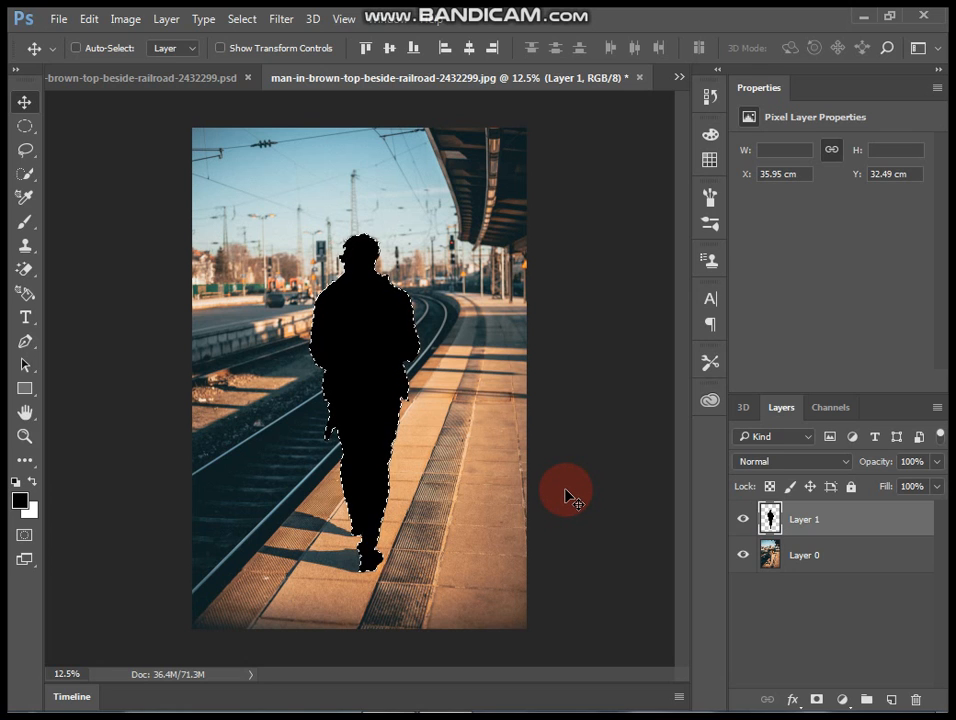
{"action": "key", "text": "ctrl+d"}
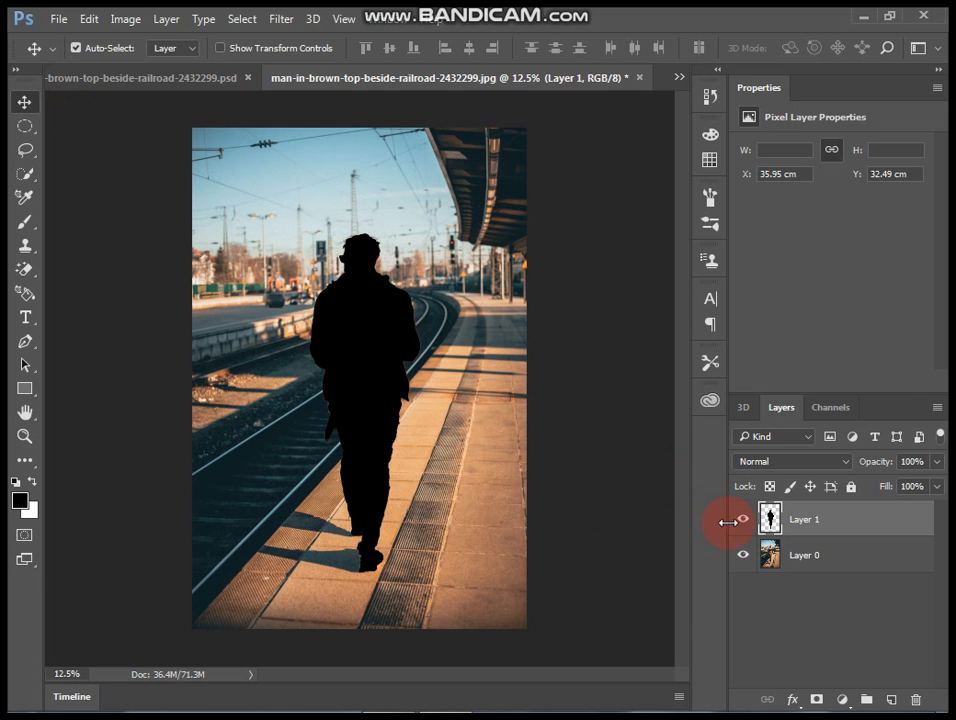
- Move Layer 0 above the silhouette layer and clip it to the silhouette with a clipping mask
{"action": "double_click", "coordinate": [771, 555]}
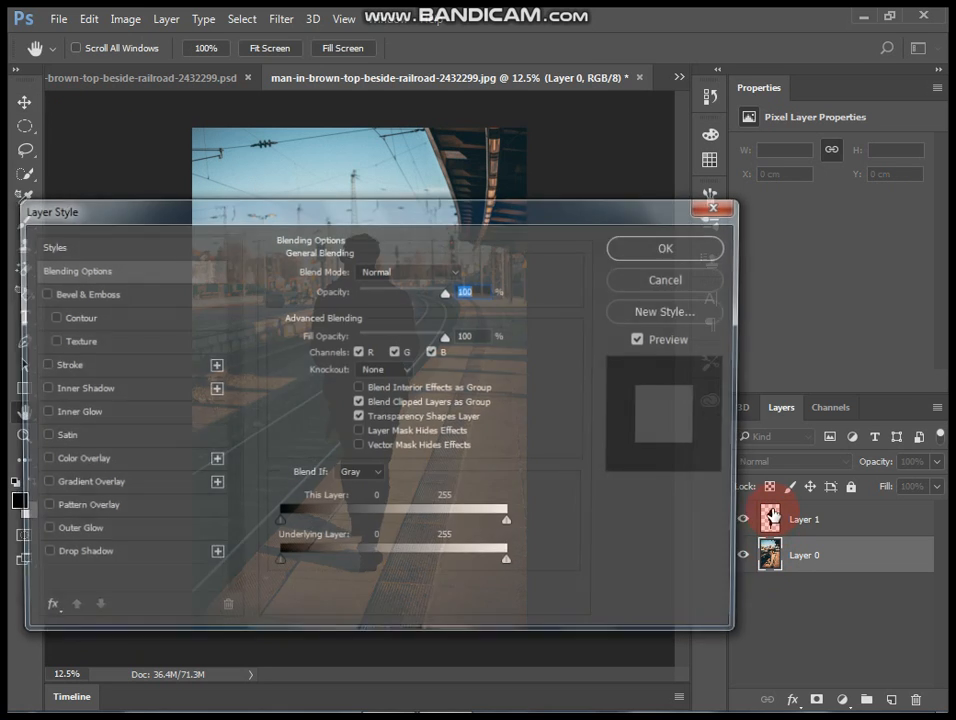
{"action": "left_click", "coordinate": [670, 281]}
{"action": "left_click_drag", "start_coordinate": [778, 556], "coordinate": [775, 505]}
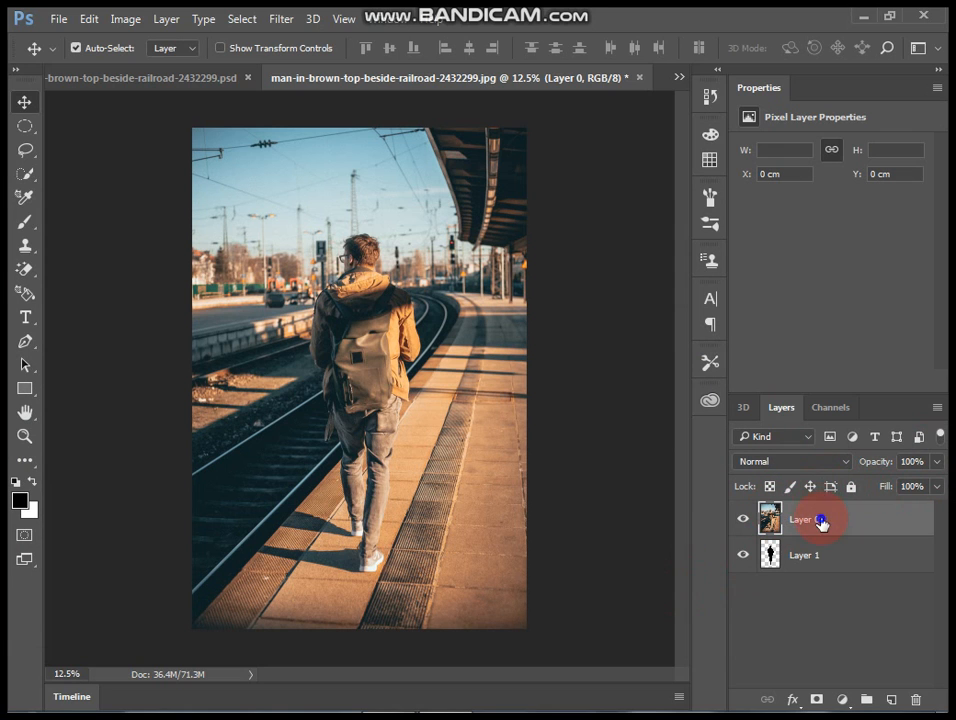
{"action": "right_click", "coordinate": [820, 518]}
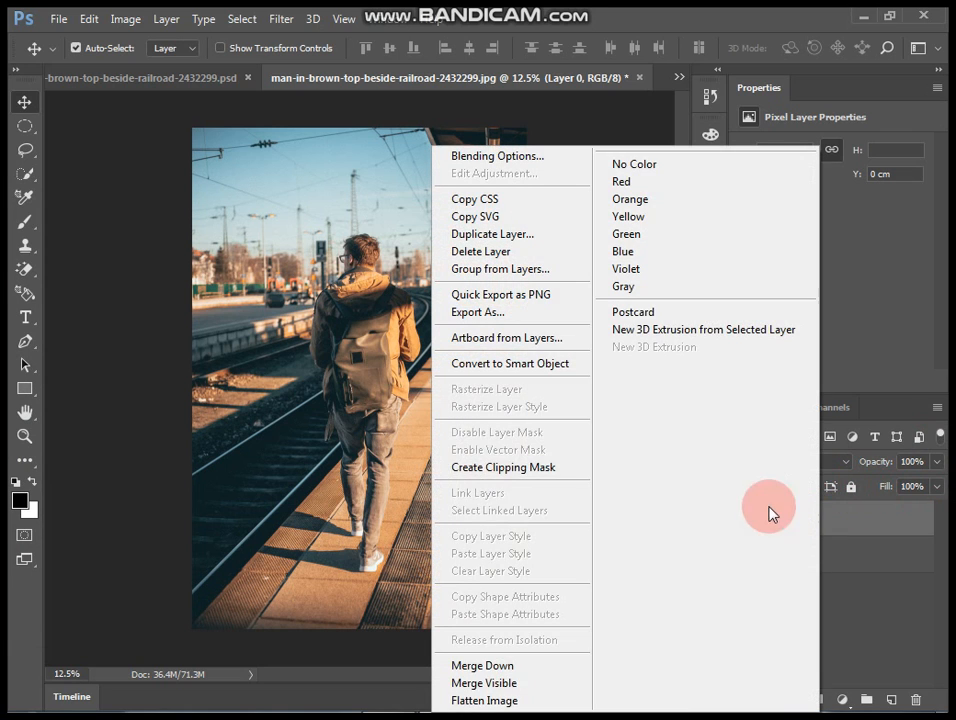
{"action": "left_click", "coordinate": [511, 470]}
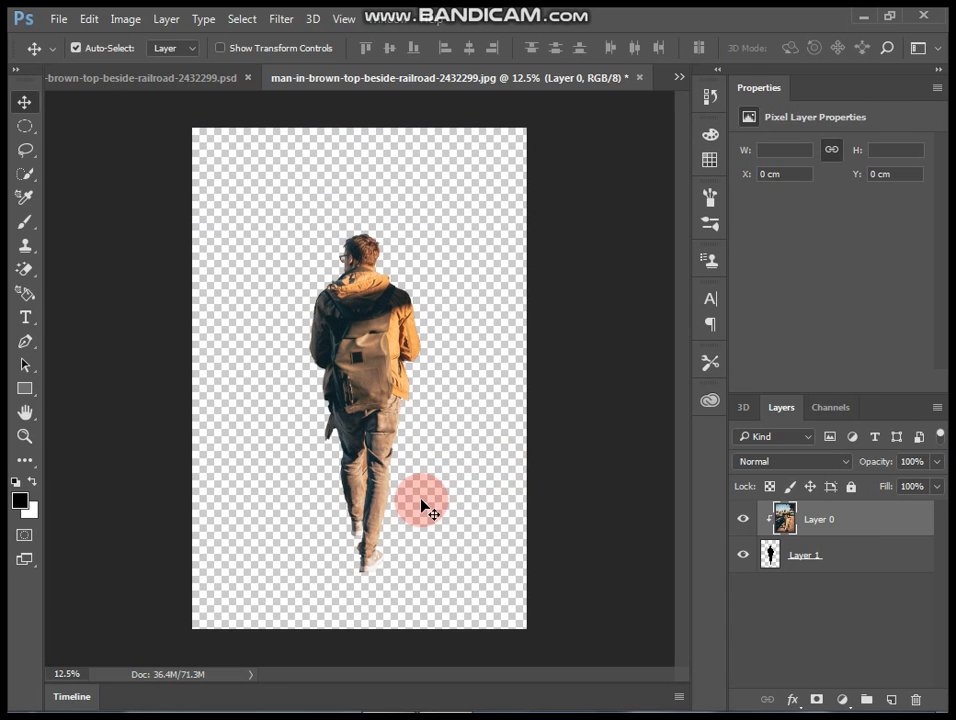
{"action": "key", "text": "ctrl+t"}
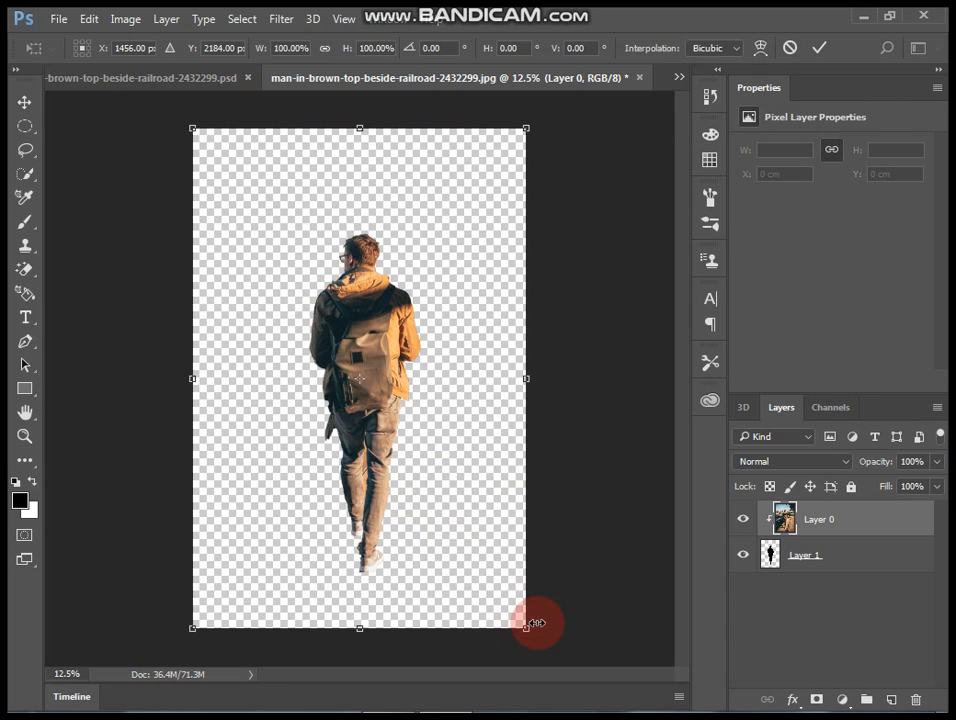
{"action": "left_click_drag", "start_coordinate": [527, 630], "coordinate": [468, 556]}
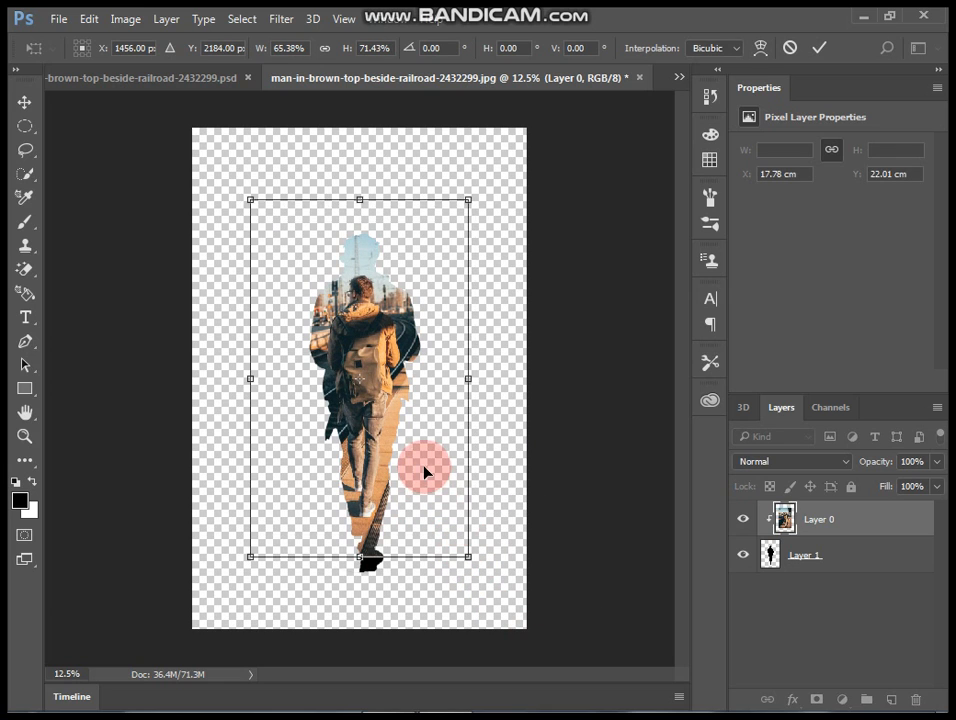
{"action": "key", "text": "Escape"}
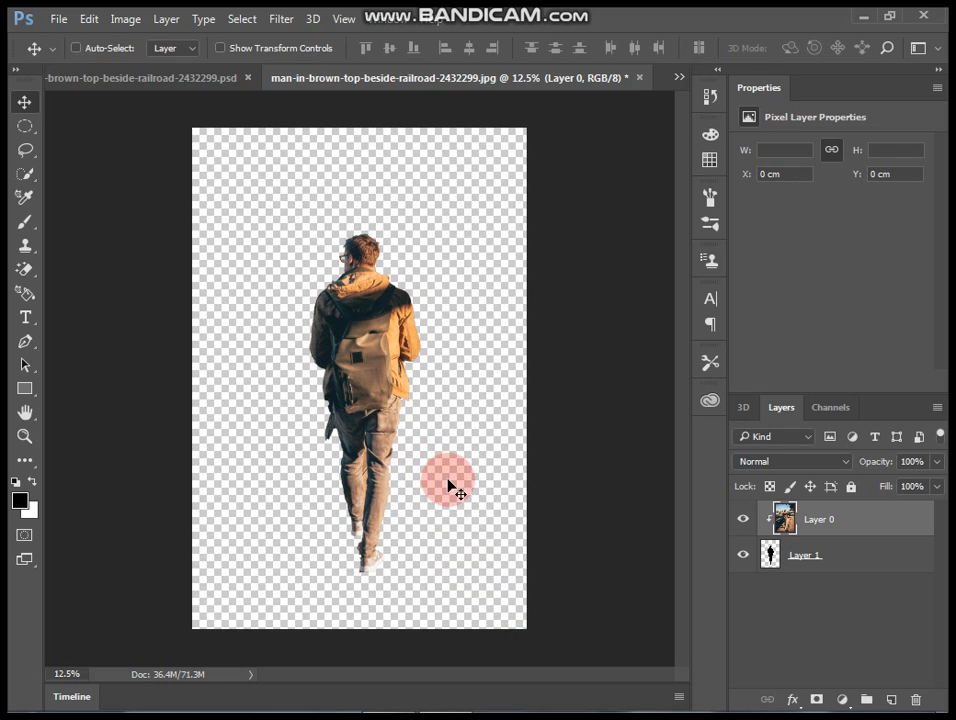
- Scale the clipped photo in Layer 0 to about 53% and position it over the torso and legs of the silhouette
{"action": "key", "text": "ctrl+t"}
{"action": "left_click_drag", "start_coordinate": [527, 630], "coordinate": [405, 505]}
{"action": "left_click_drag", "start_coordinate": [405, 448], "coordinate": [449, 535]}
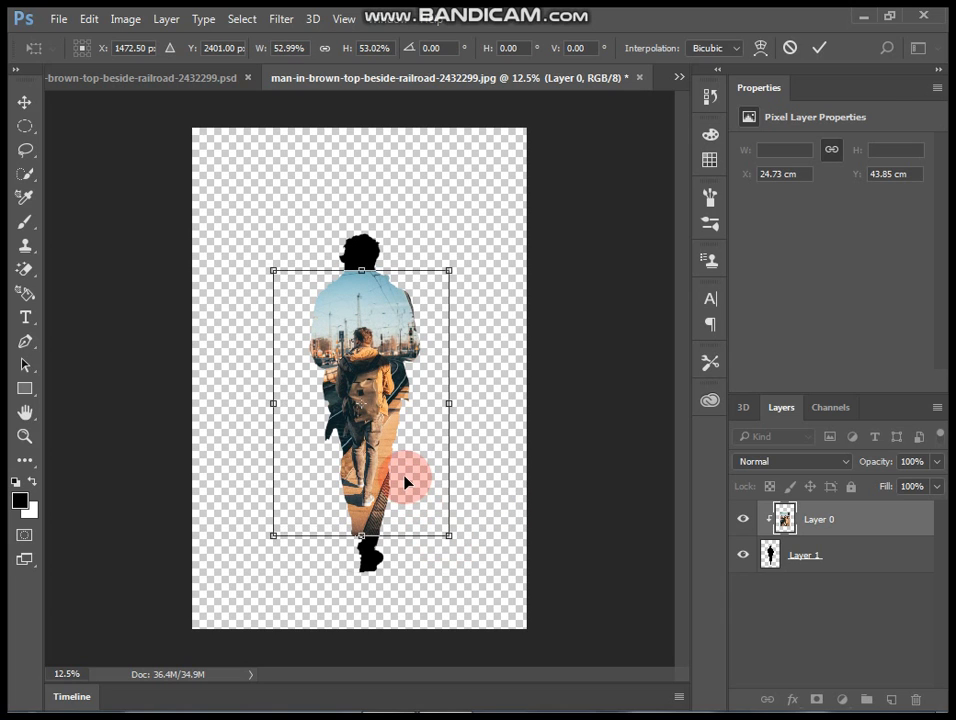
{"action": "key", "text": "Return"}
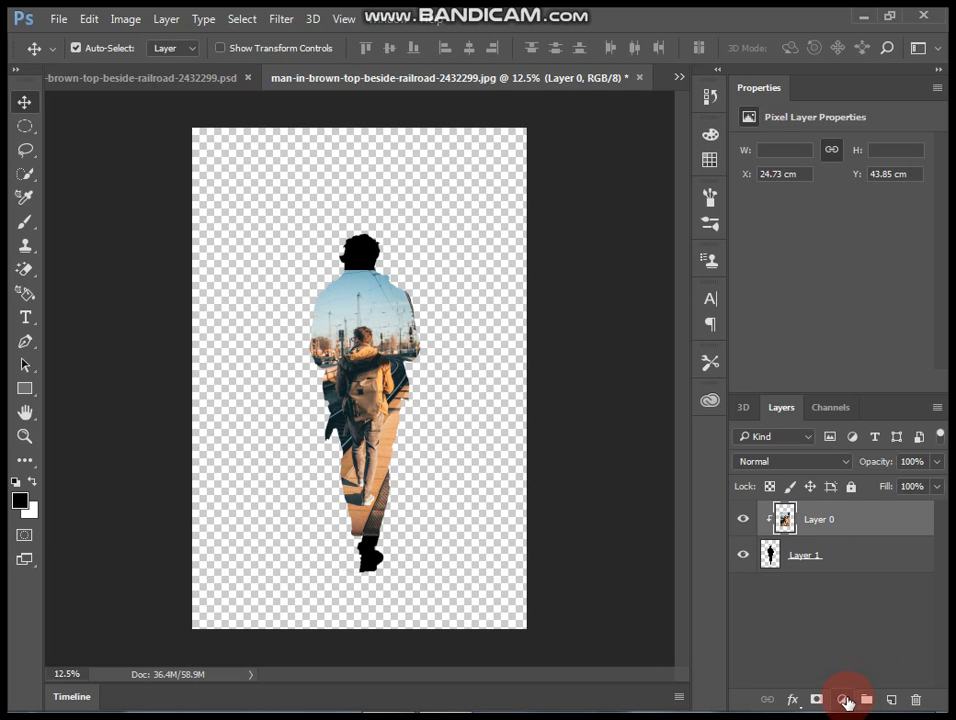
- Add a light blue Solid Color fill layer (cbe8fe) and place it beneath the silhouette layer
{"action": "left_click", "coordinate": [844, 701]}
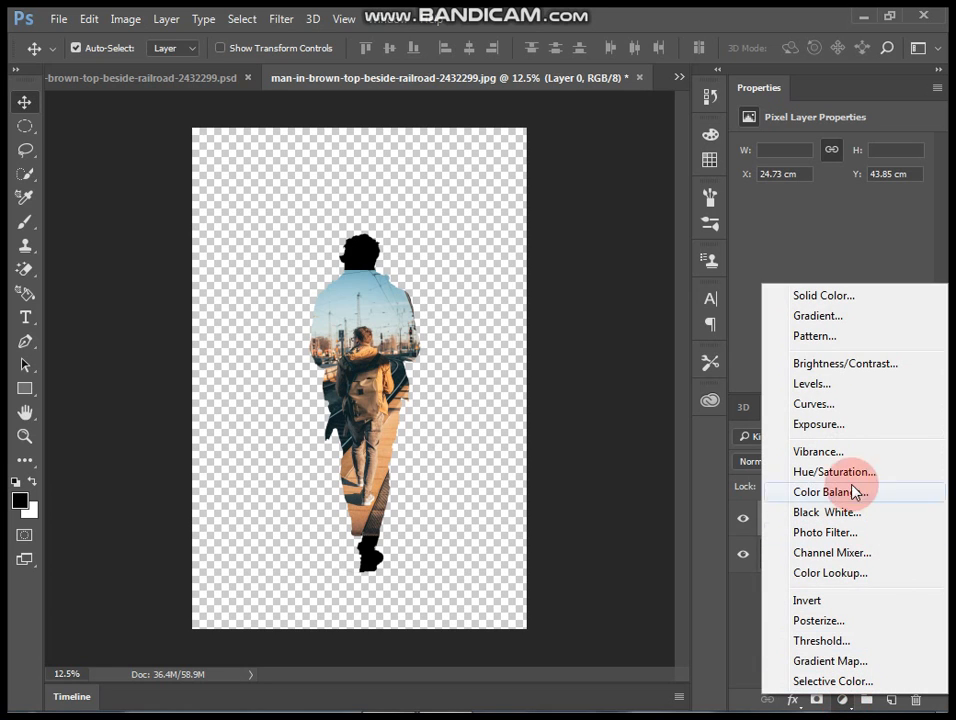
{"action": "left_click", "coordinate": [830, 296]}
{"action": "left_click_drag", "start_coordinate": [507, 289], "coordinate": [348, 229]}
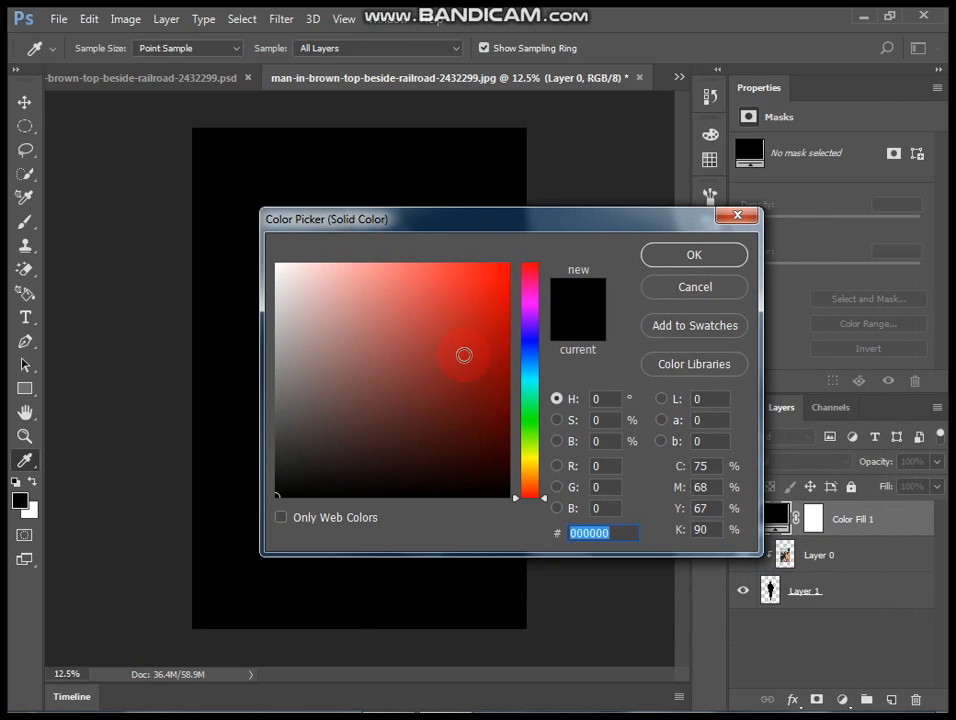
{"action": "left_click_drag", "start_coordinate": [526, 388], "coordinate": [531, 370]}
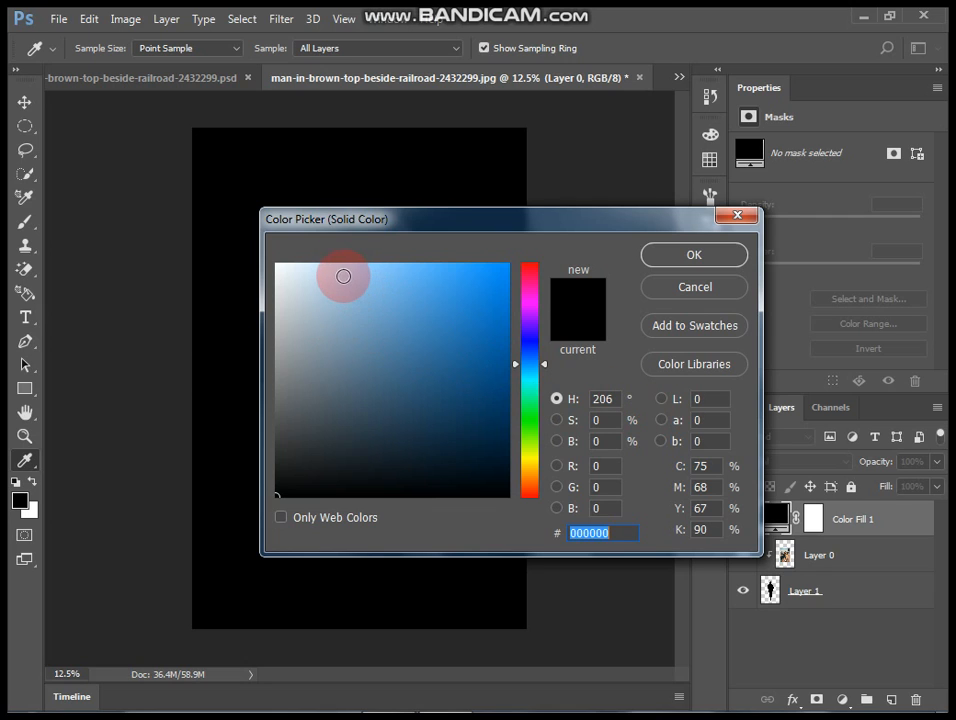
{"action": "left_click_drag", "start_coordinate": [340, 276], "coordinate": [331, 268]}
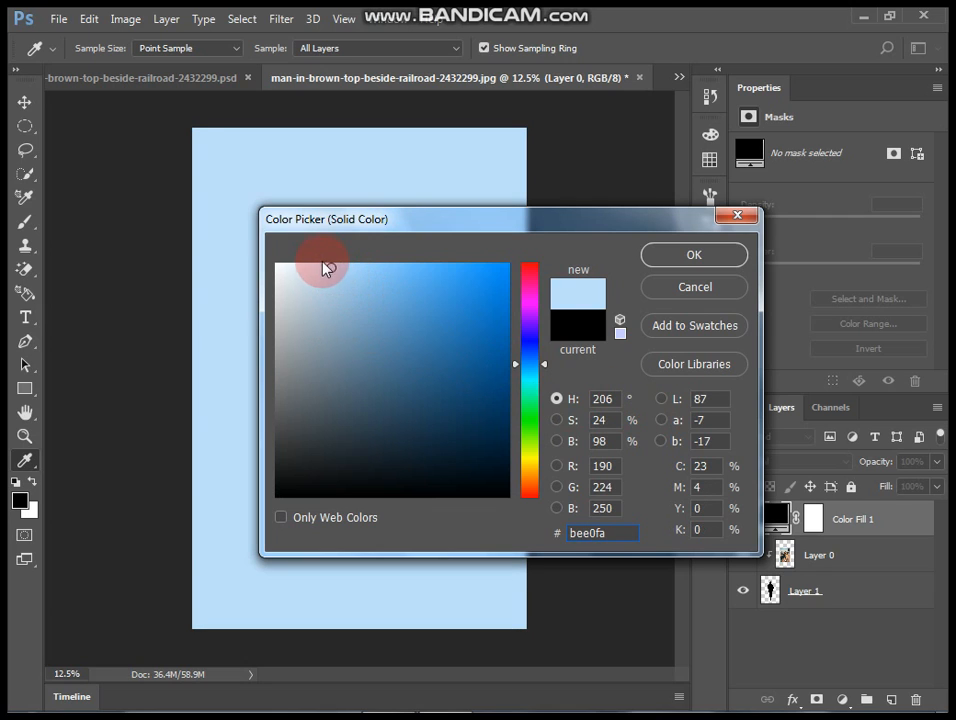
{"action": "left_click", "coordinate": [321, 264]}
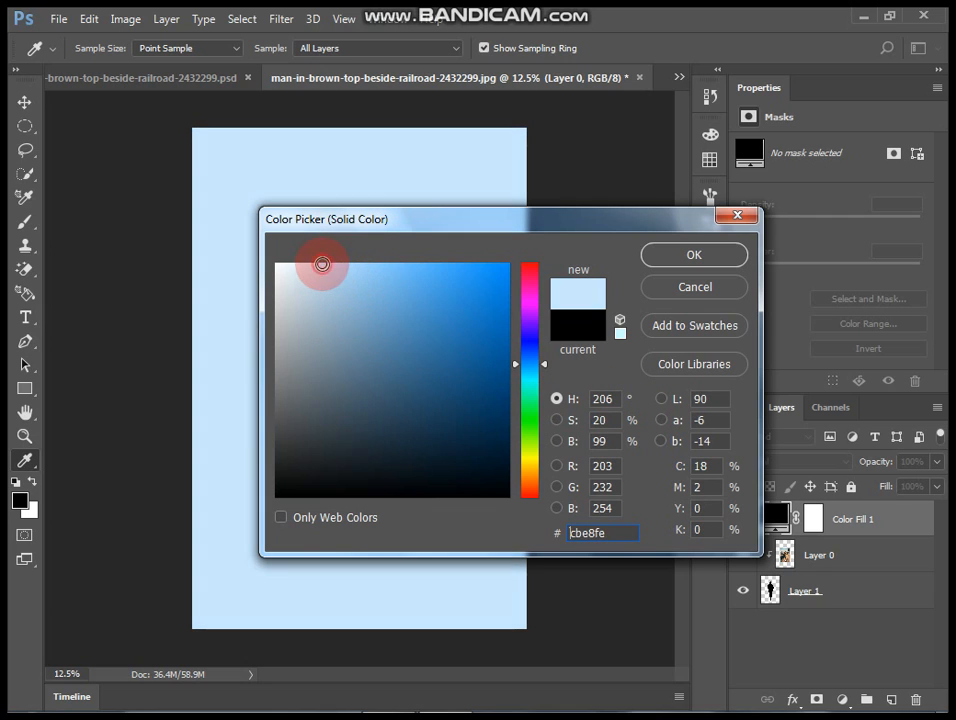
{"action": "left_click", "coordinate": [655, 258]}
{"action": "left_click_drag", "start_coordinate": [772, 520], "coordinate": [790, 606]}
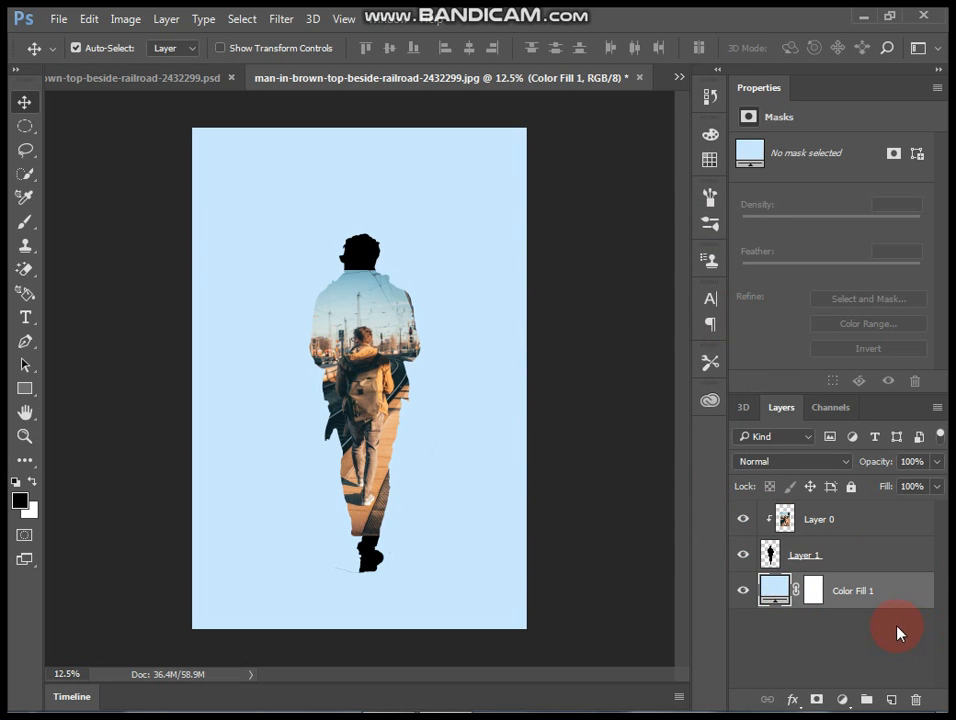
- Duplicate Layer 0 and place the copy between the silhouette layer and the light blue fill layer
{"action": "left_click", "coordinate": [784, 528]}
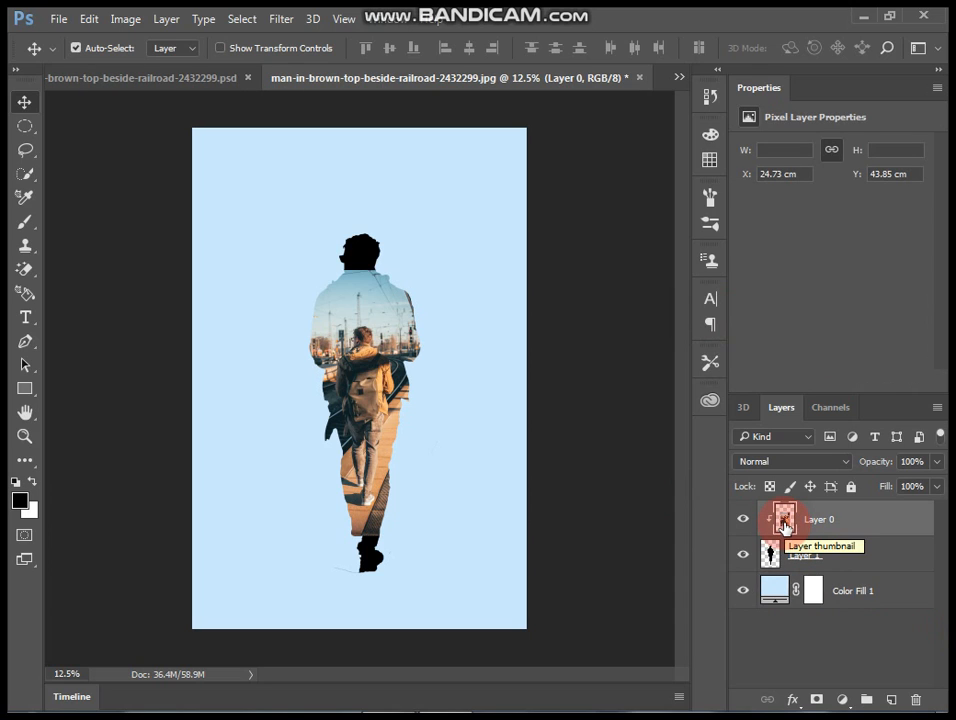
{"action": "key", "text": "ctrl+j"}
{"action": "left_click_drag", "start_coordinate": [783, 525], "coordinate": [797, 605]}
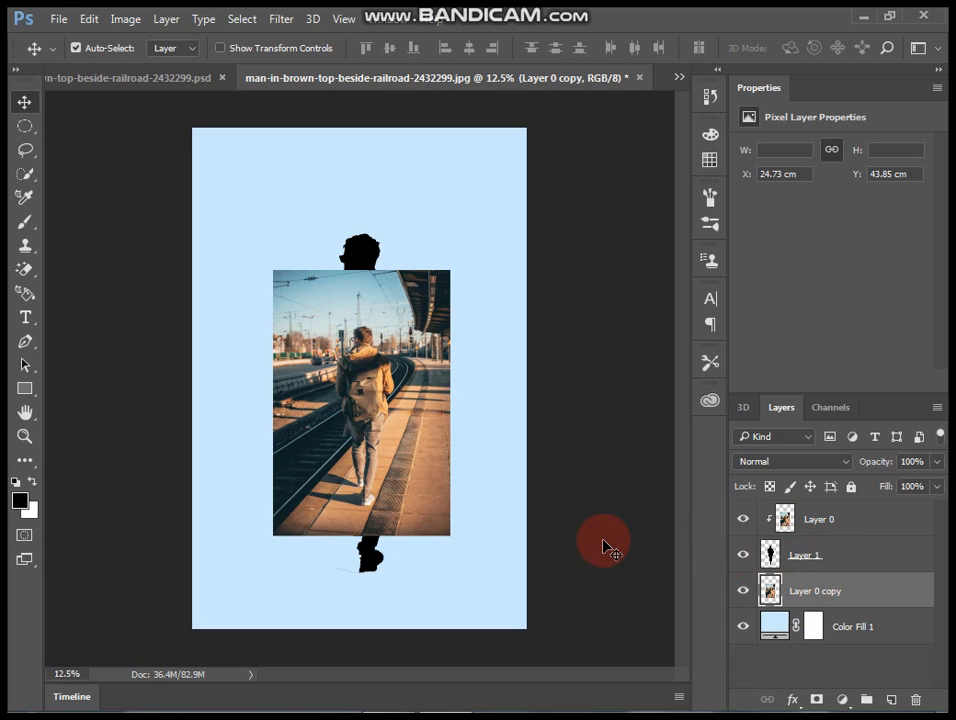
- Scale Layer 0 copy to about 190% and position it so the railroad photo covers the whole canvas
{"action": "key", "text": "ctrl+t"}
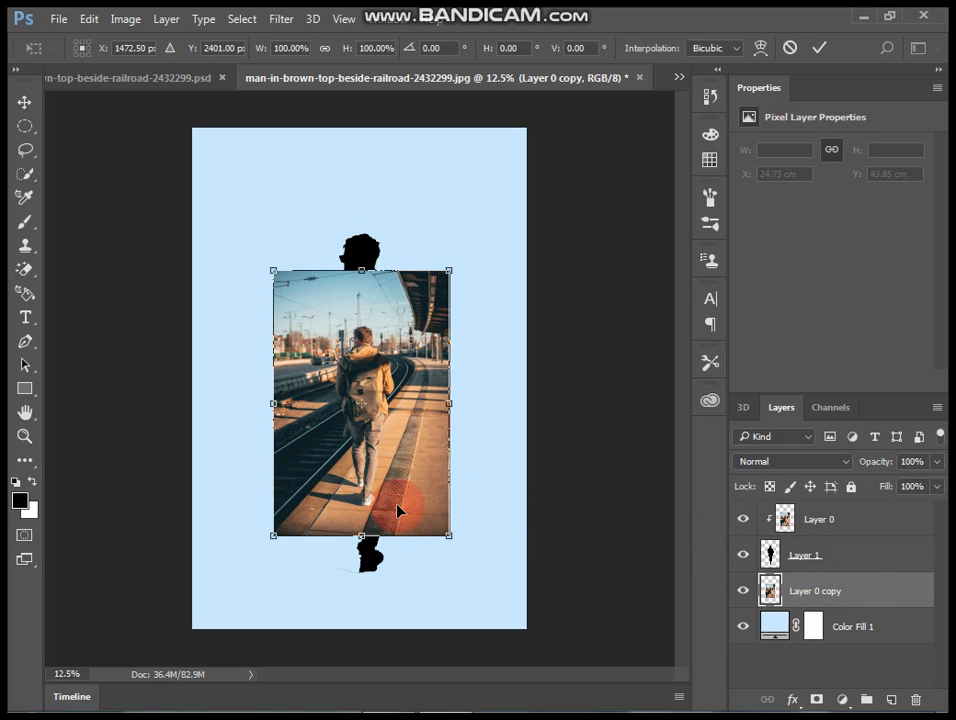
{"action": "left_click_drag", "start_coordinate": [397, 511], "coordinate": [385, 433]}
{"action": "left_click_drag", "start_coordinate": [438, 457], "coordinate": [436, 494]}
{"action": "left_click_drag", "start_coordinate": [490, 559], "coordinate": [501, 572]}
{"action": "left_click_drag", "start_coordinate": [455, 499], "coordinate": [517, 610]}
{"action": "left_click_drag", "start_coordinate": [462, 560], "coordinate": [478, 576]}
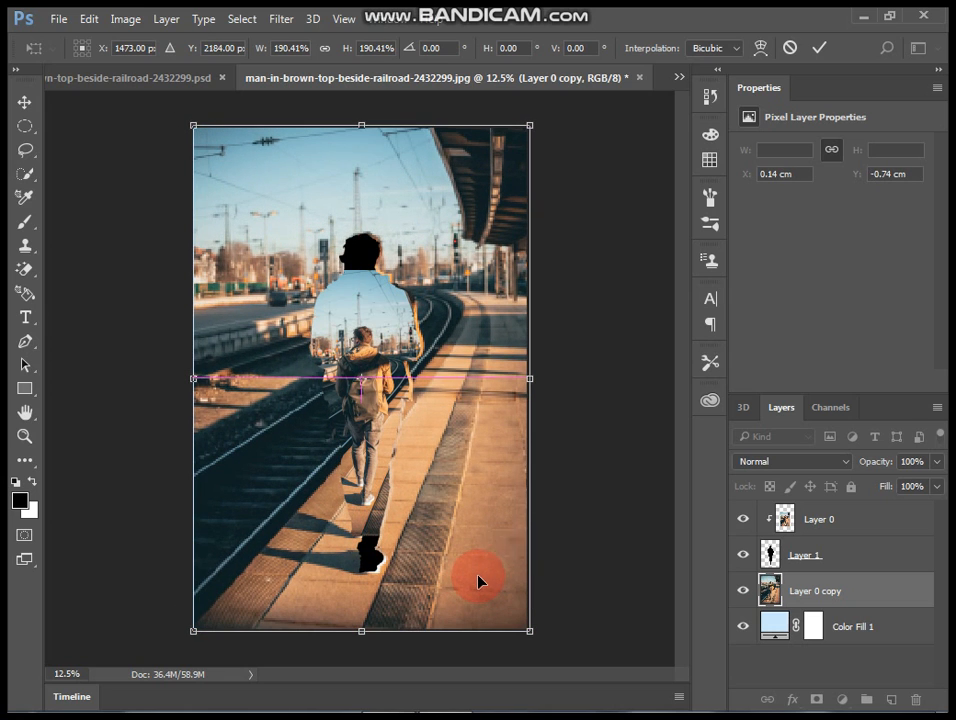
{"action": "key", "text": "Return"}
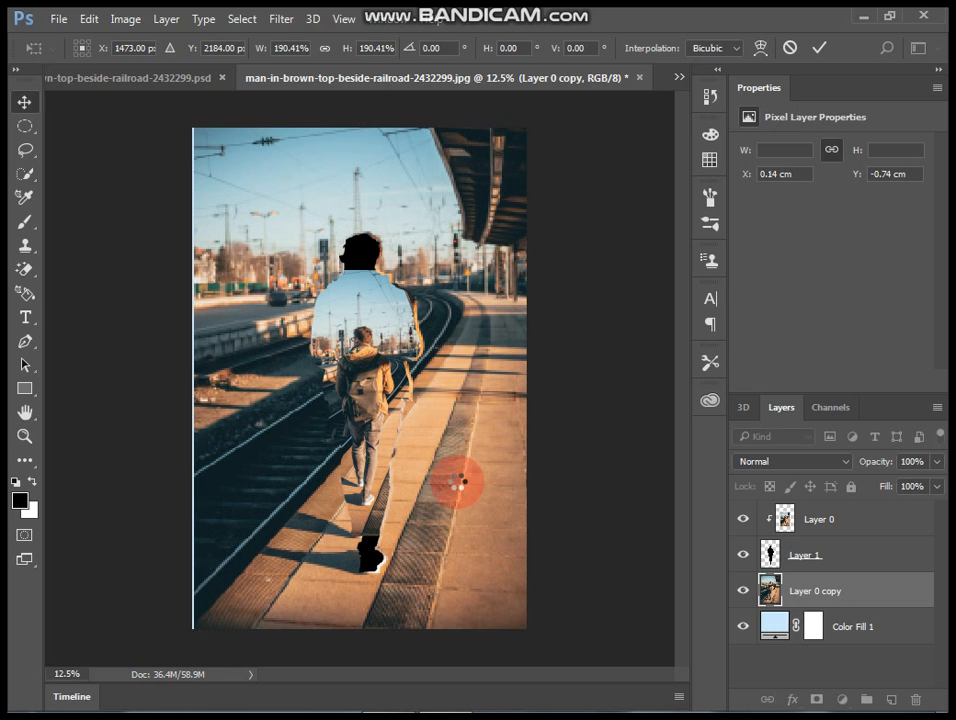
{"action": "key", "text": "ctrl+t"}
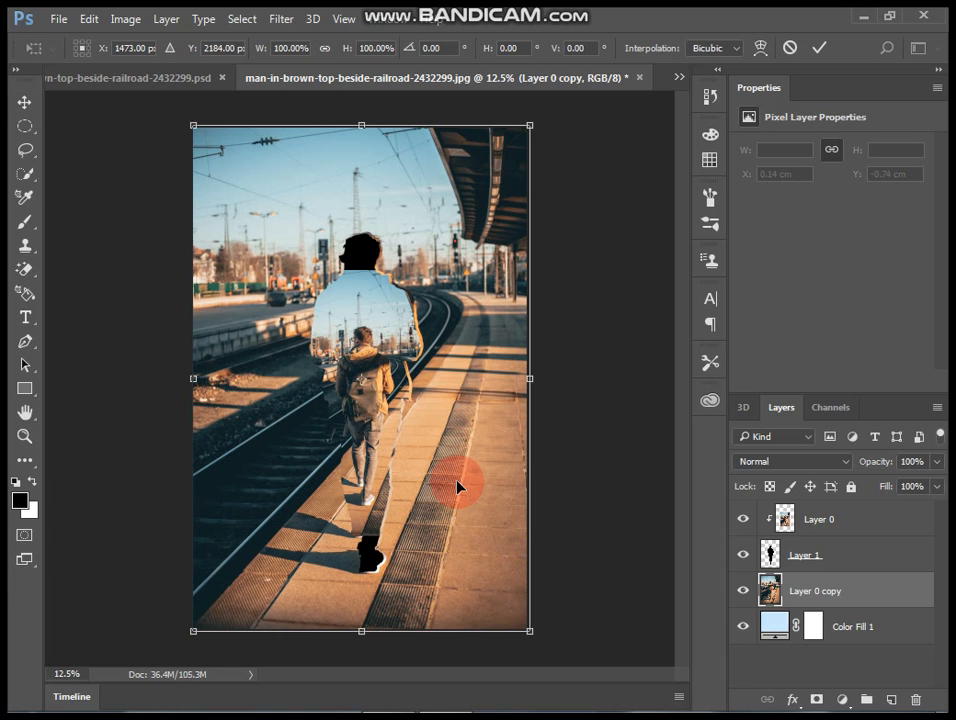
{"action": "key", "text": "Left"}
{"action": "key", "text": "Return"}
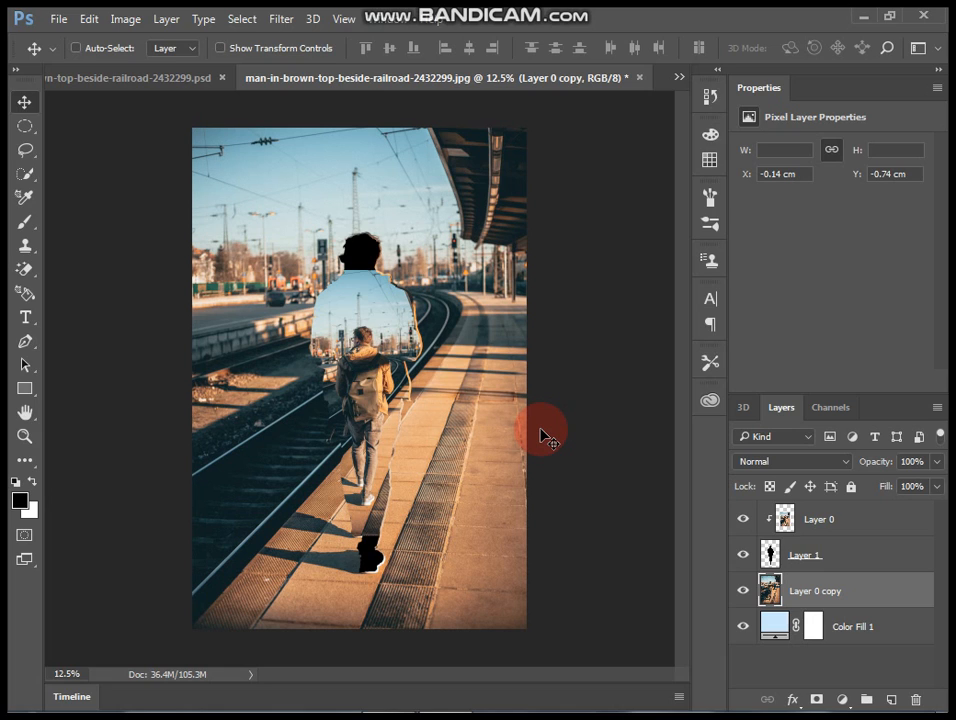
- Desaturate Layer 0 copy and set its opacity to 50%
{"action": "key", "text": "ctrl+shift+u"}
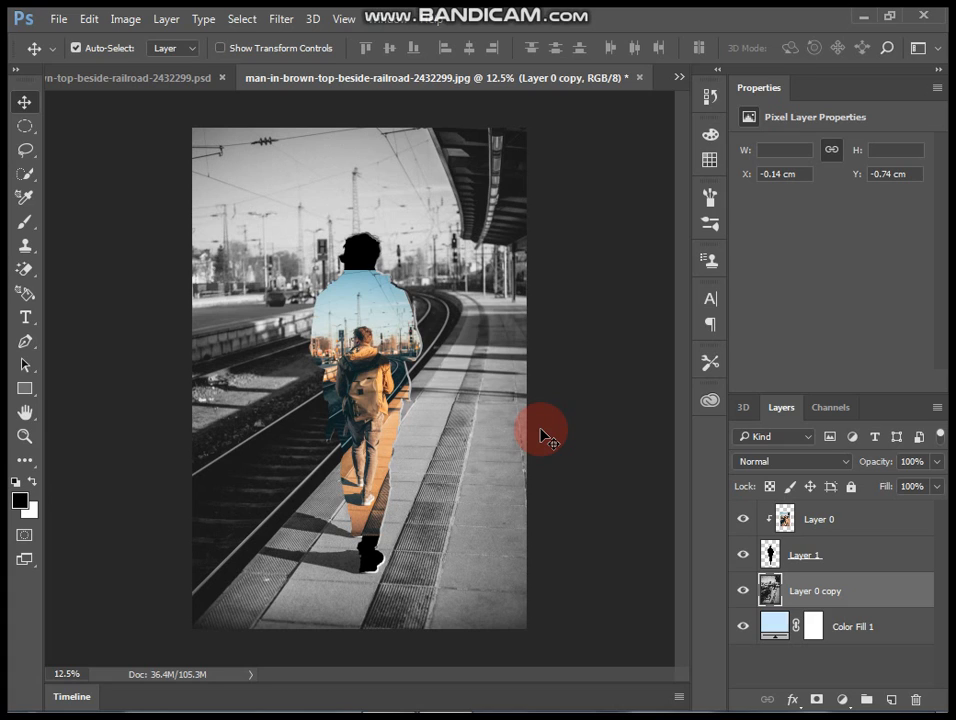
{"action": "left_click", "coordinate": [937, 466]}
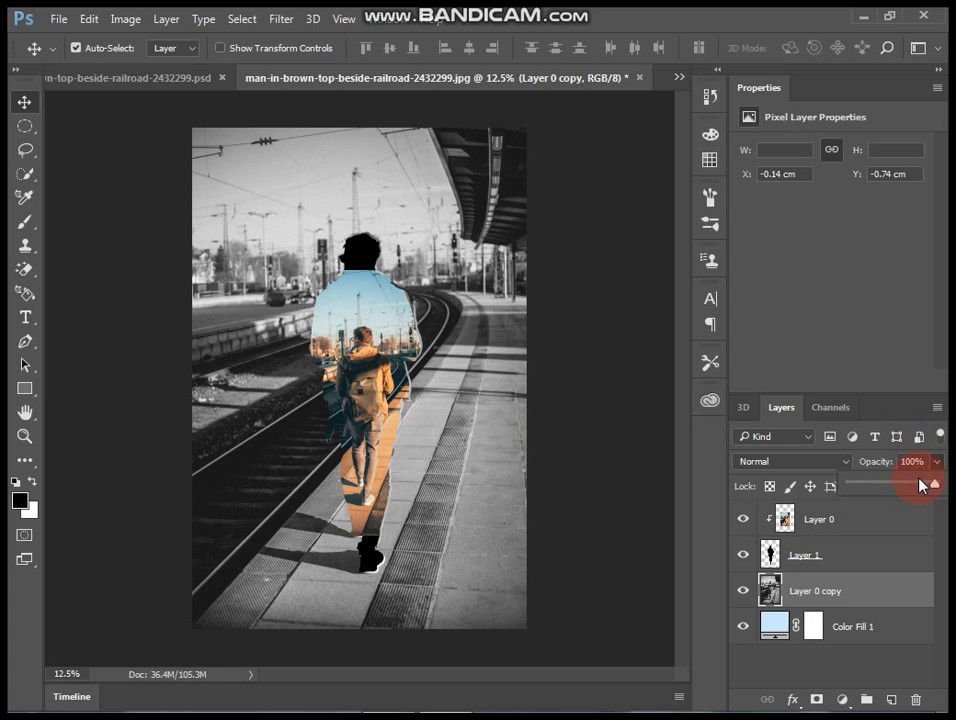
{"action": "left_click_drag", "start_coordinate": [900, 497], "coordinate": [881, 508]}
{"action": "left_click", "coordinate": [772, 586]}
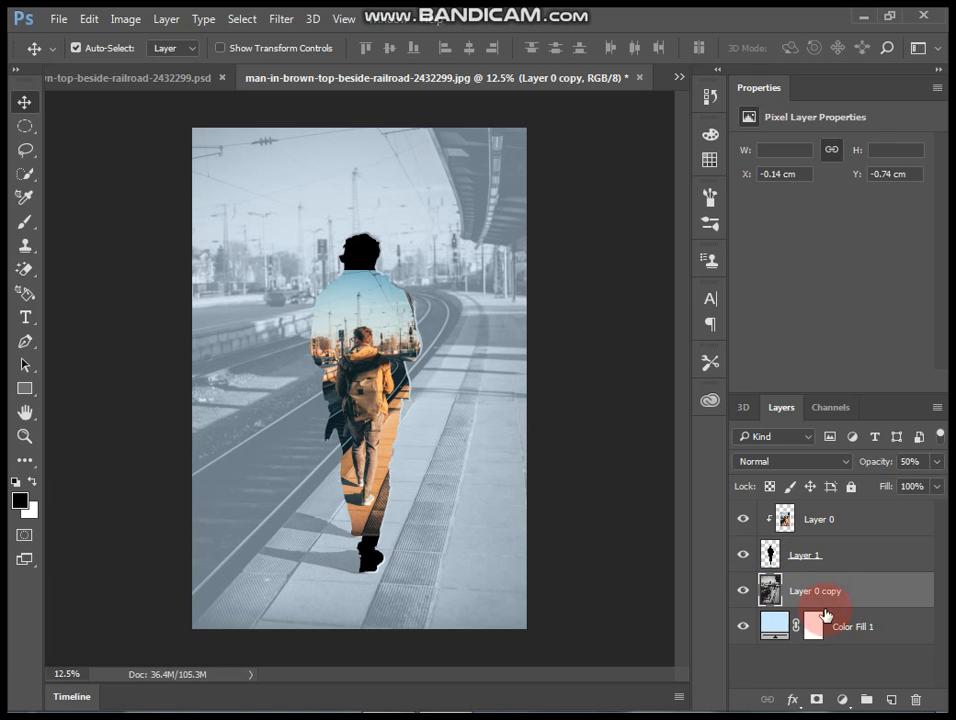
- Set Layer 0 copy's blend mode to Soft Light and apply a Gaussian Blur with a radius of 25 pixels
{"action": "left_click", "coordinate": [790, 465]}
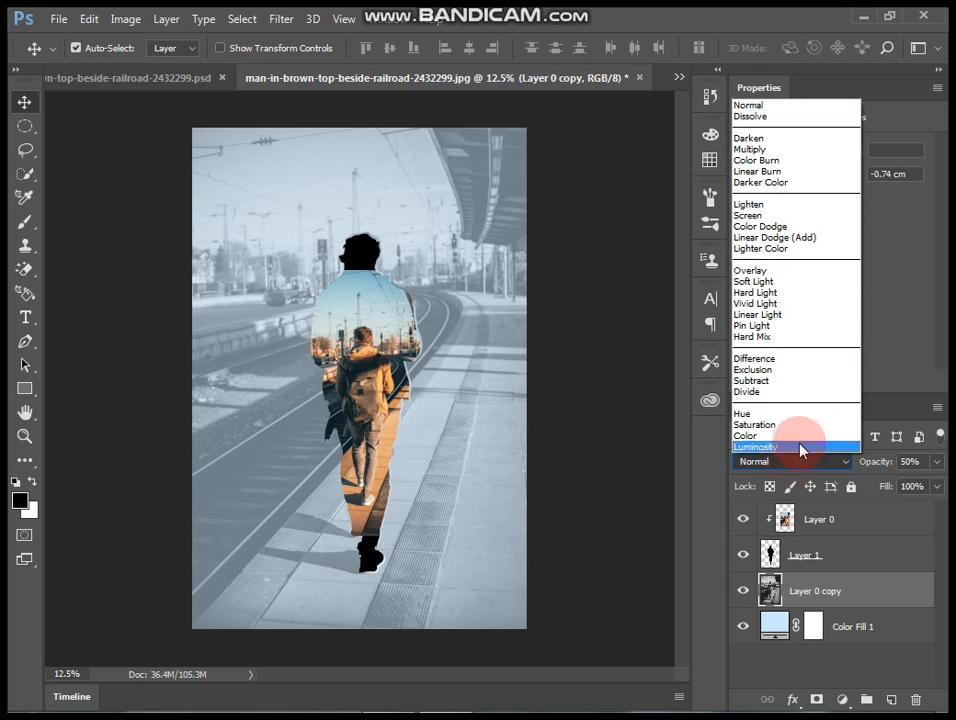
{"action": "left_click", "coordinate": [791, 284]}
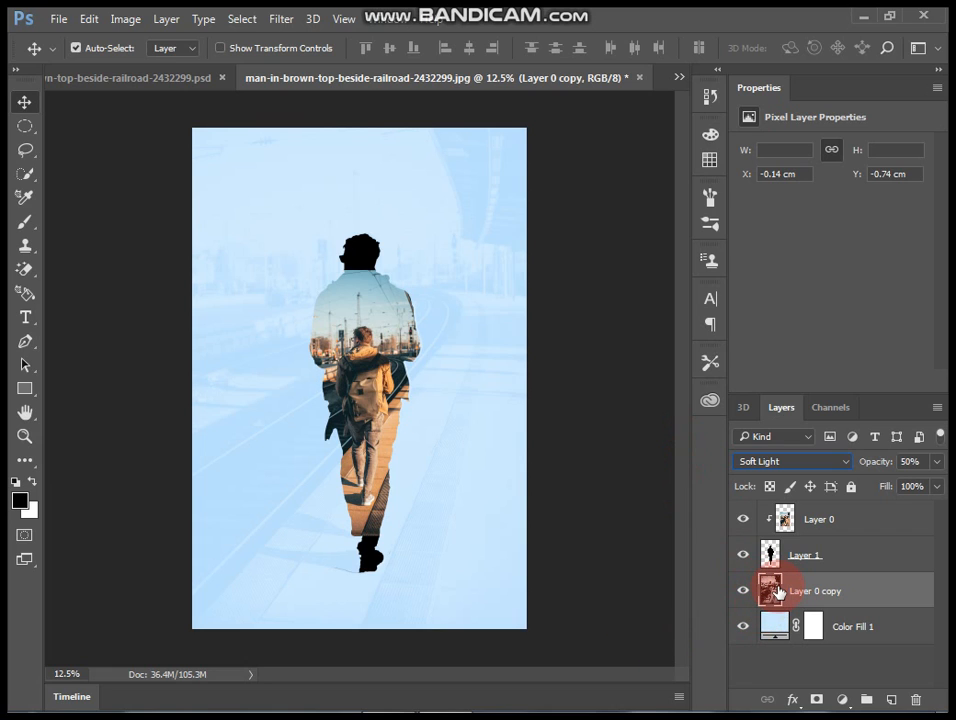
{"action": "left_click", "coordinate": [281, 19]}
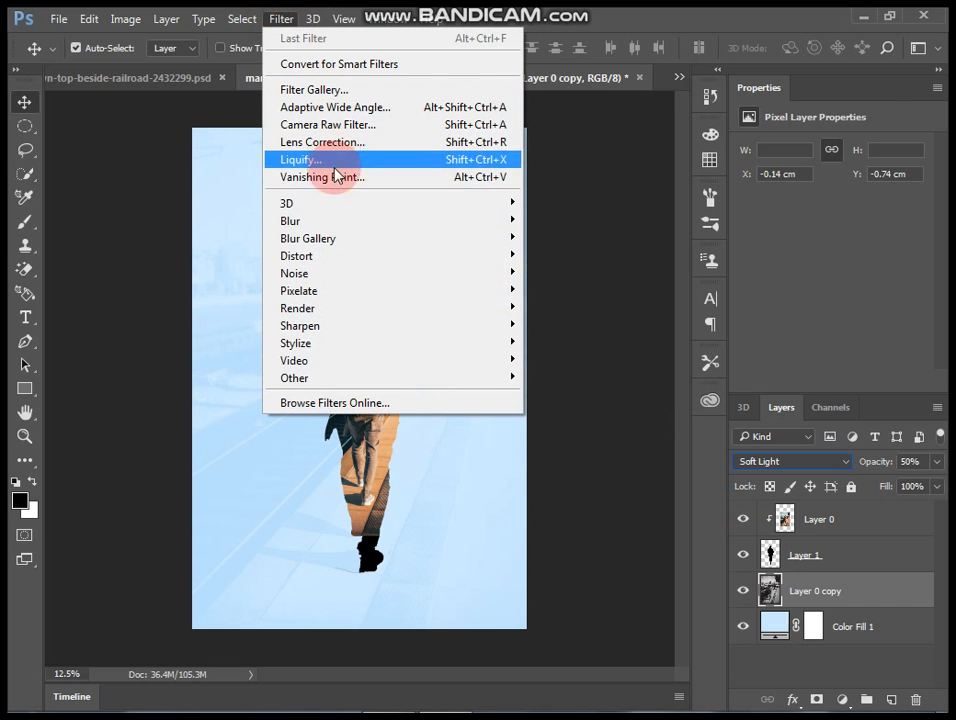
{"action": "mouse_move", "coordinate": [337, 226]}
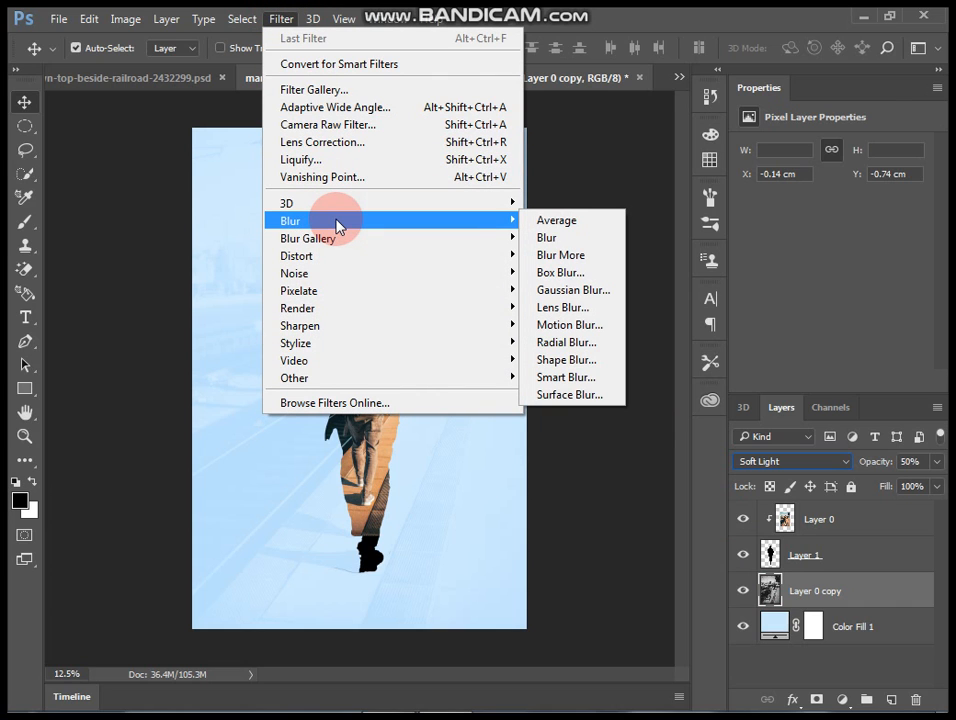
{"action": "left_click", "coordinate": [600, 292]}
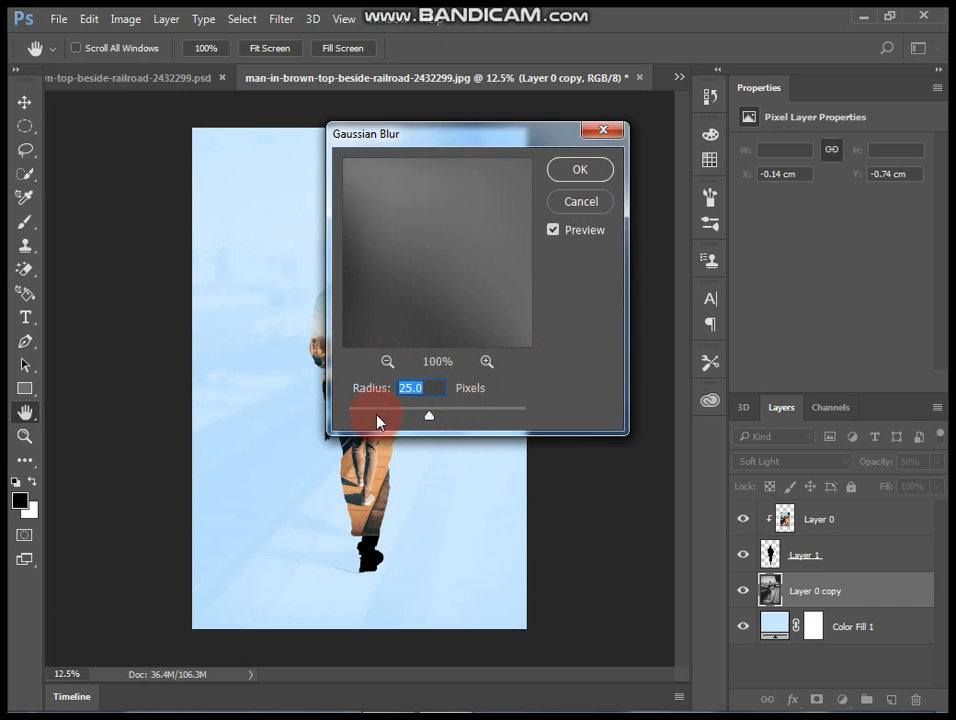
{"action": "left_click", "coordinate": [559, 172]}
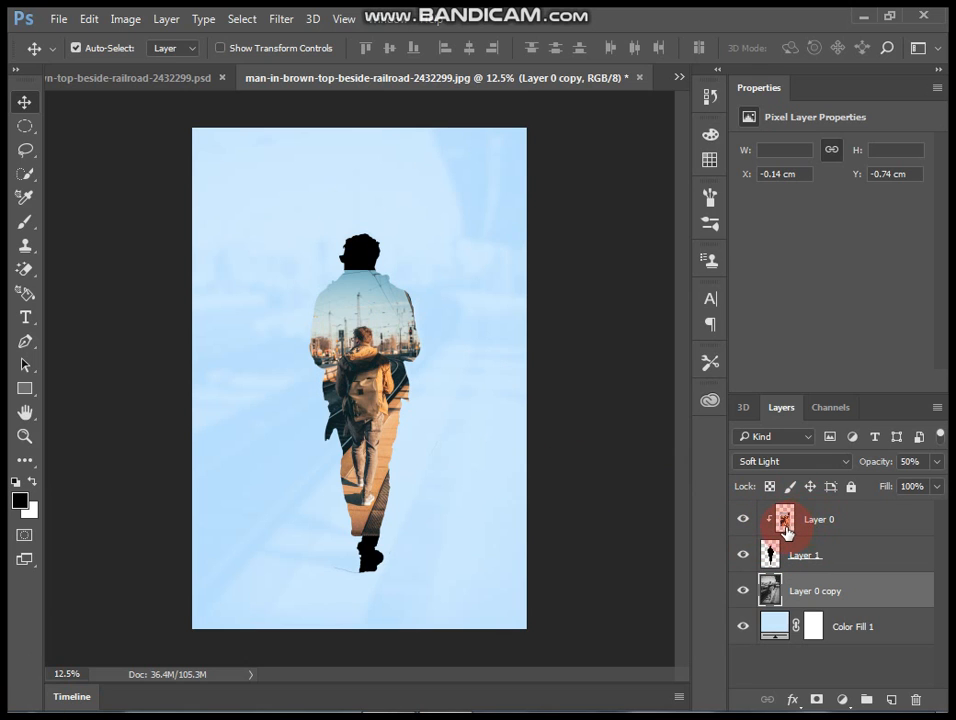
- Scale the silhouette in Layer 1 down to about 94% around its centre
{"action": "left_click", "coordinate": [770, 558]}
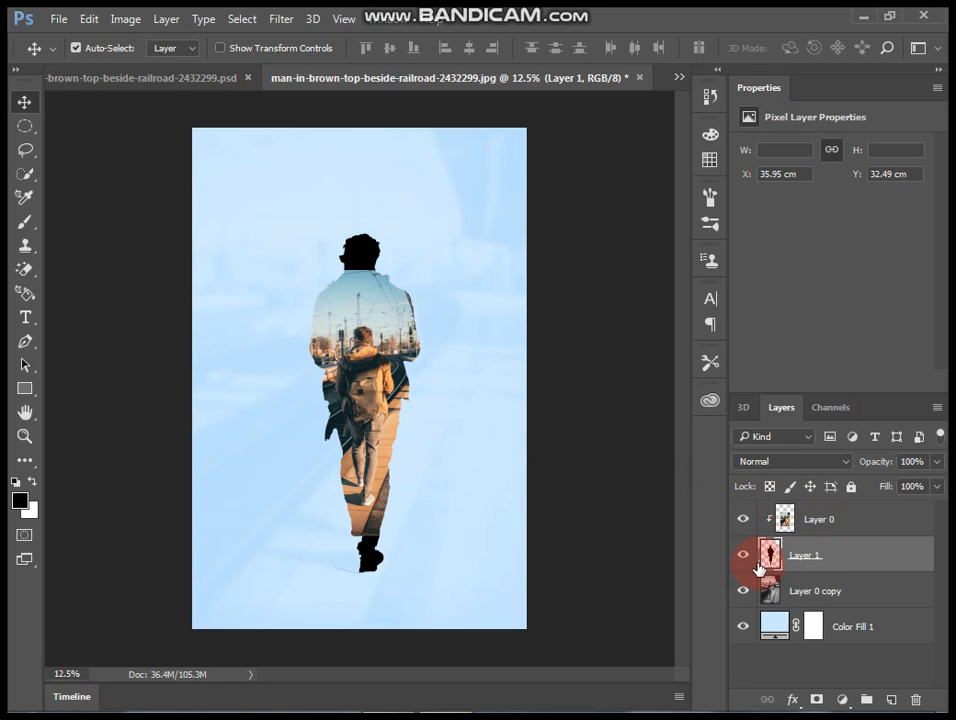
{"action": "key", "text": "ctrl+t"}
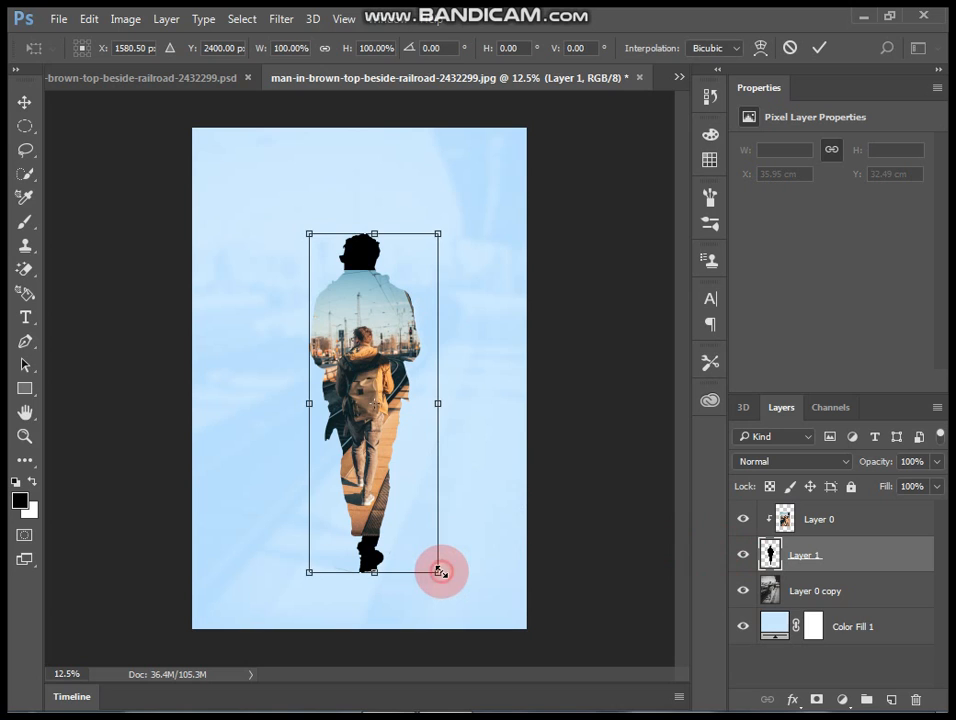
{"action": "left_click_drag", "start_coordinate": [437, 573], "coordinate": [430, 563]}
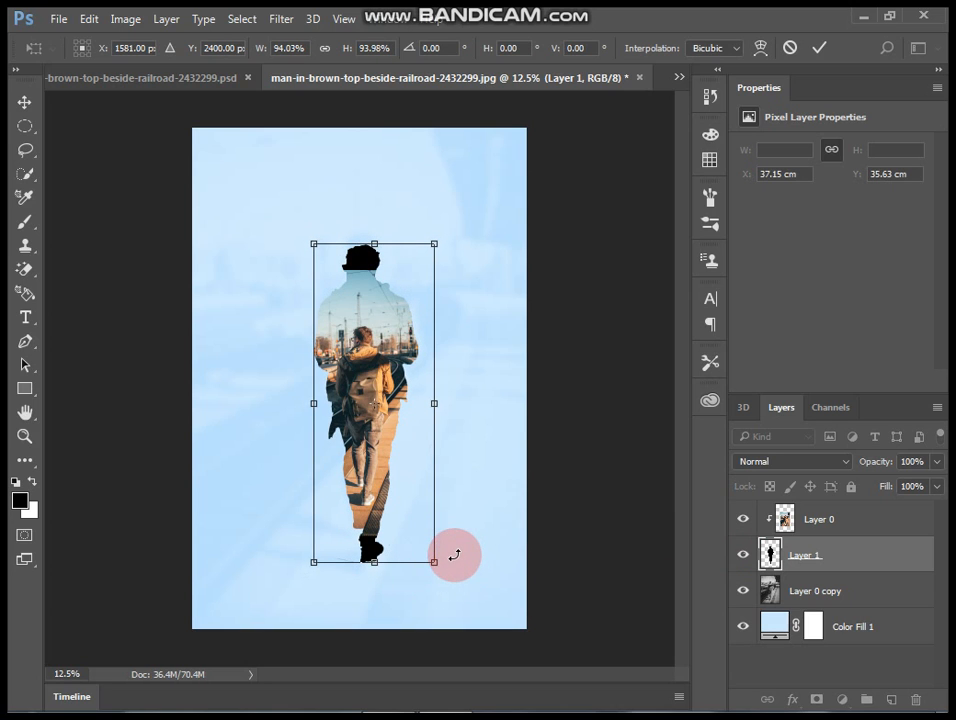
{"action": "key", "text": "Return"}
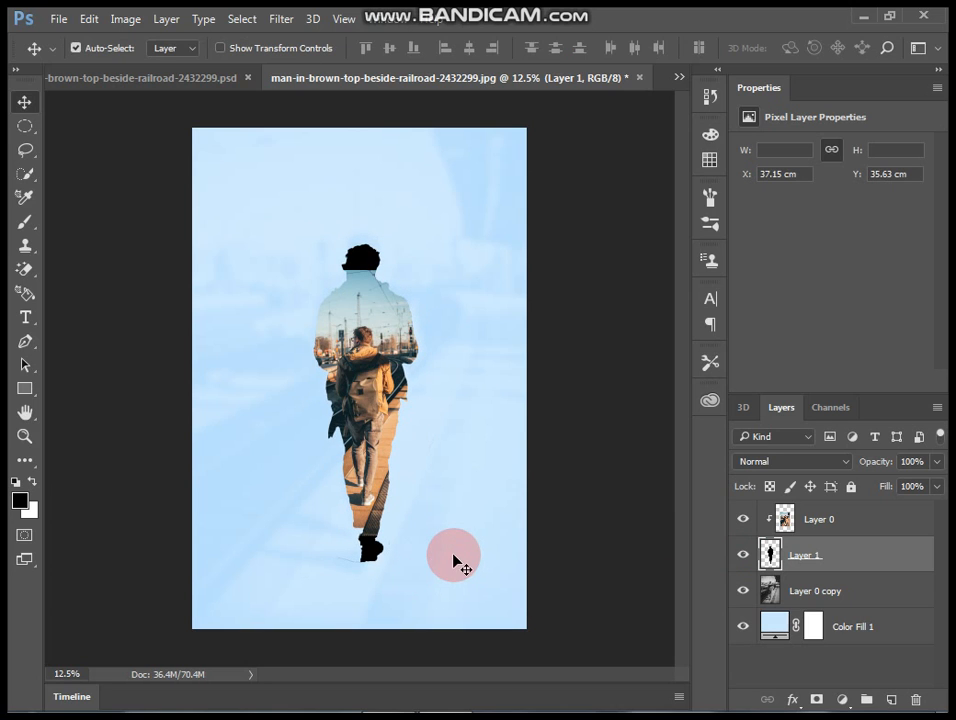
- Enlarge the clipped photo in Layer 0 to about 138% and position it to fill the silhouette from head to feet
{"action": "left_click", "coordinate": [781, 519]}
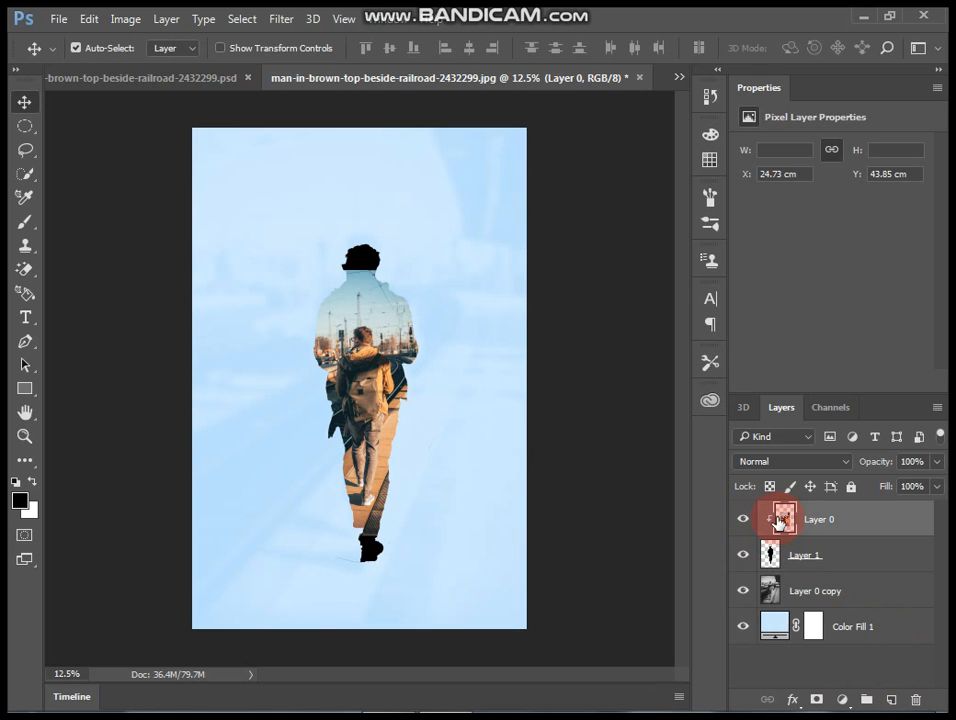
{"action": "left_click_drag", "start_coordinate": [779, 521], "coordinate": [607, 463]}
{"action": "key", "text": "ctrl+t"}
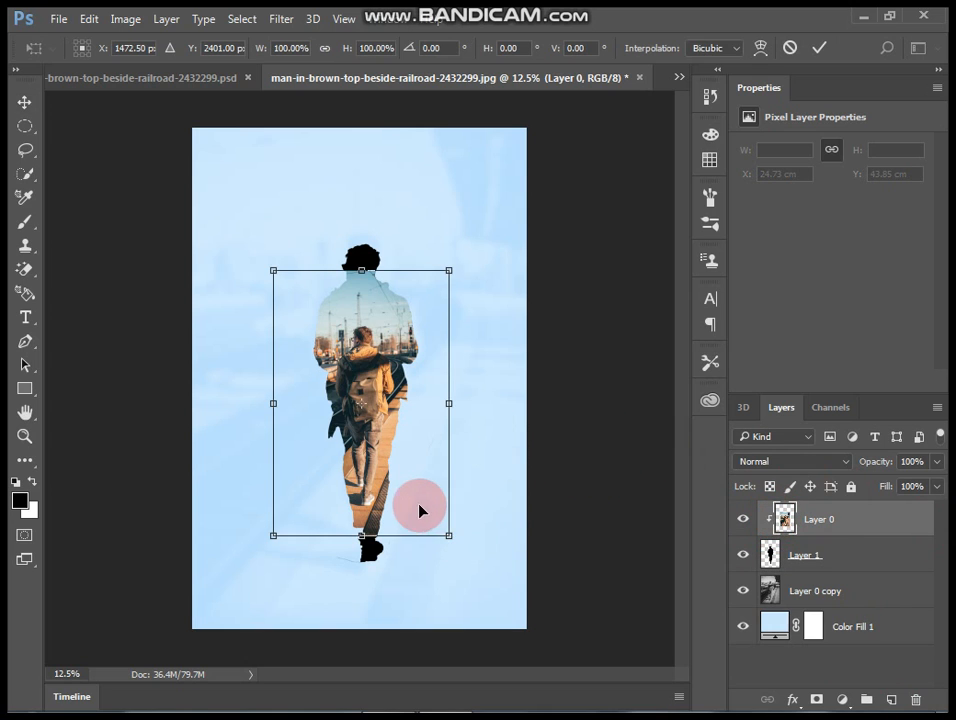
{"action": "left_click_drag", "start_coordinate": [419, 511], "coordinate": [465, 562]}
{"action": "mouse_move", "coordinate": [437, 489]}
{"action": "left_mouse_down"}
{"action": "mouse_move", "coordinate": [443, 512]}
{"action": "mouse_move", "coordinate": [433, 469]}
{"action": "left_mouse_up"}
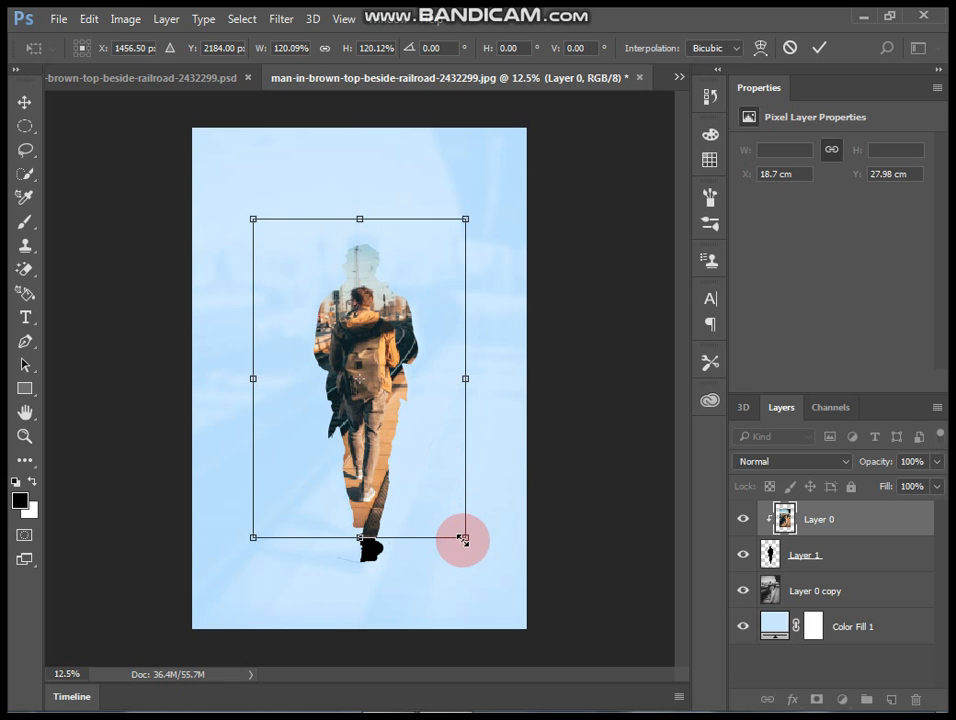
{"action": "left_click_drag", "start_coordinate": [463, 539], "coordinate": [487, 570]}
{"action": "left_click_drag", "start_coordinate": [444, 506], "coordinate": [449, 537]}
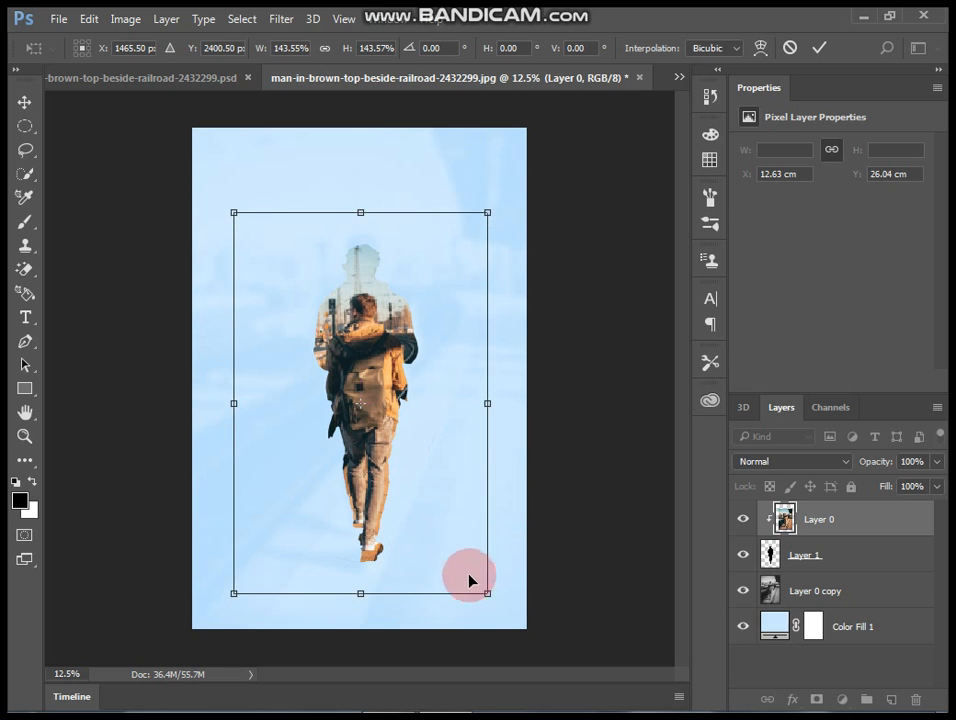
{"action": "left_click_drag", "start_coordinate": [484, 587], "coordinate": [479, 579]}
{"action": "mouse_move", "coordinate": [442, 540]}
{"action": "left_mouse_down"}
{"action": "mouse_move", "coordinate": [450, 552]}
{"action": "mouse_move", "coordinate": [442, 557]}
{"action": "left_mouse_up"}
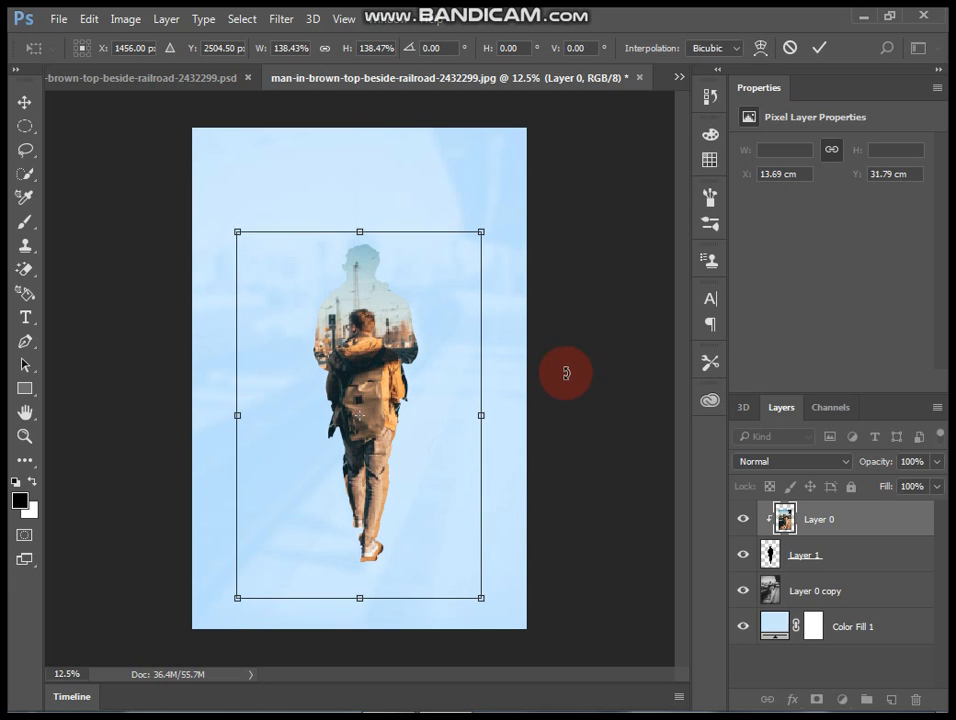
- Nudge the clipped photo slightly right and down to X 1472 px, Y 2528.5 px and apply the transform
{"action": "key", "text": "Right"}
{"action": "key", "text": "Down"}
{"action": "key", "text": "Right"}
{"action": "key", "text": "Down"}
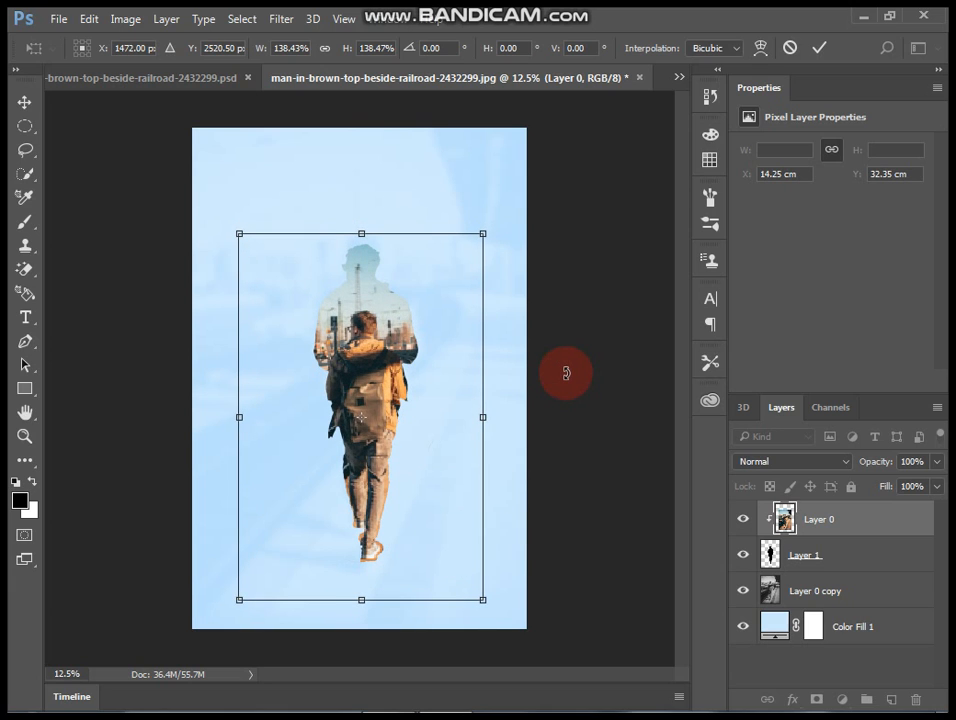
{"action": "key", "text": "Right"}
{"action": "key", "text": "Left"}
{"action": "key", "text": "Left"}
{"action": "key", "text": "Down"}
{"action": "key", "text": "Right"}
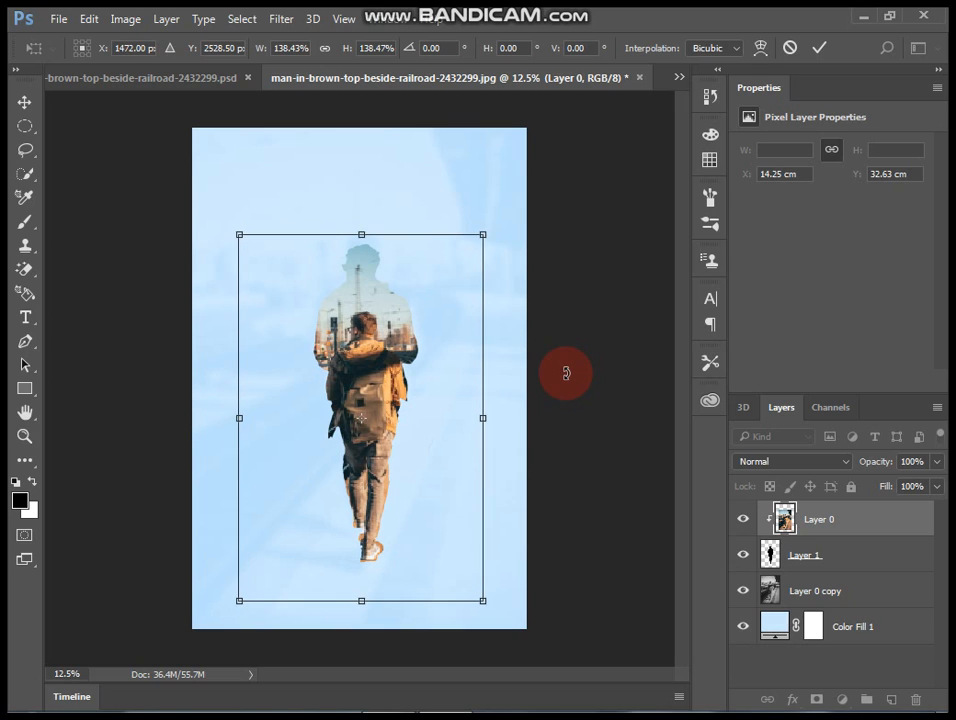
{"action": "key", "text": "Return"}
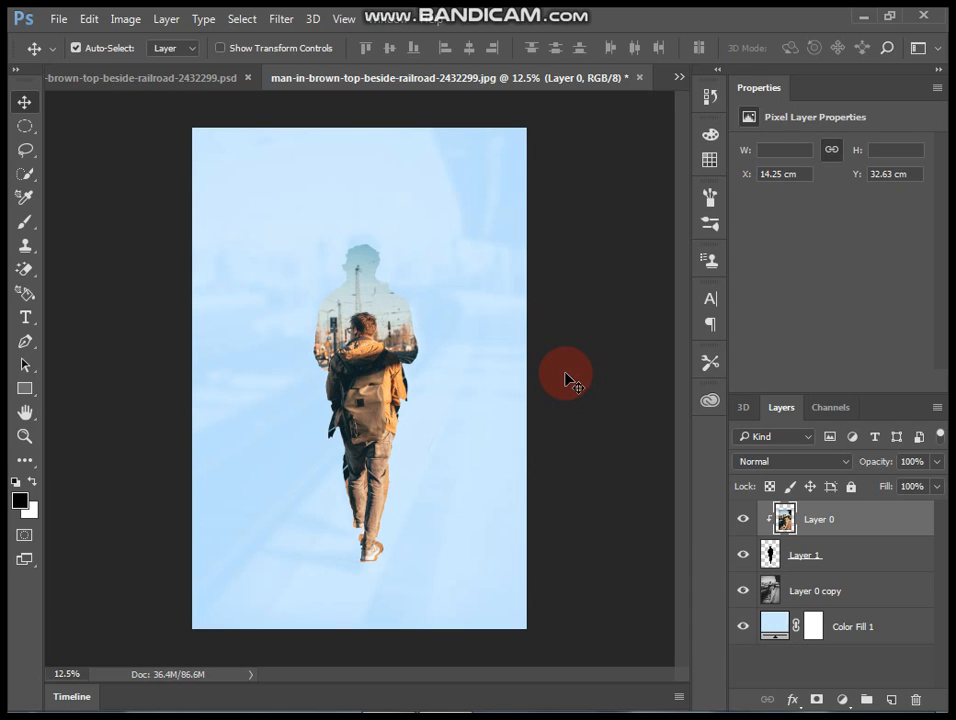
- Undo and redo the last two transforms to compare the composition before and after resizing
{"action": "key", "text": "ctrl"}
{"action": "key", "text": "ctrl+alt+z"}
{"action": "key", "text": "ctrl+alt+z"}
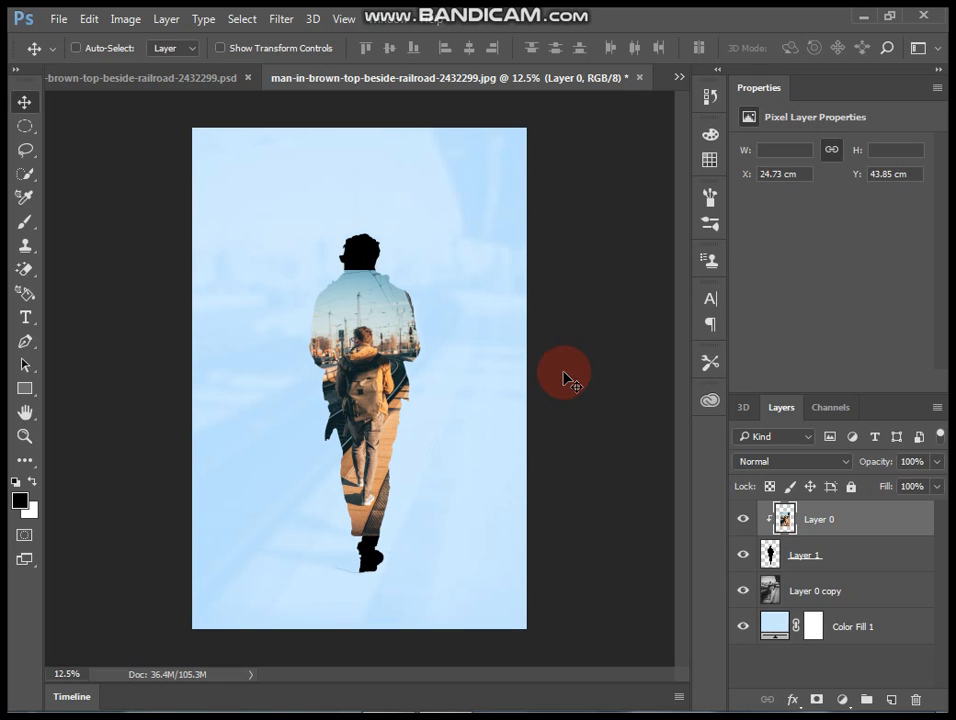
{"action": "key", "text": "ctrl+shift+z"}
{"action": "key", "text": "ctrl+shift+z"}
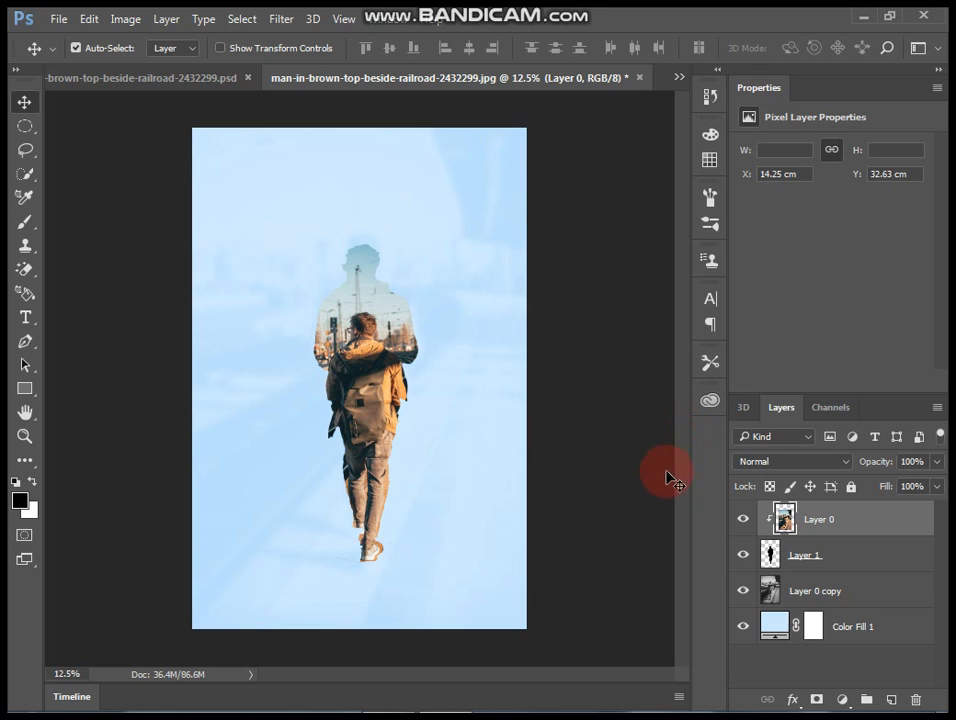
- Add a new empty layer above Layer 0 and activate the Brush tool
{"action": "left_click", "coordinate": [891, 698]}
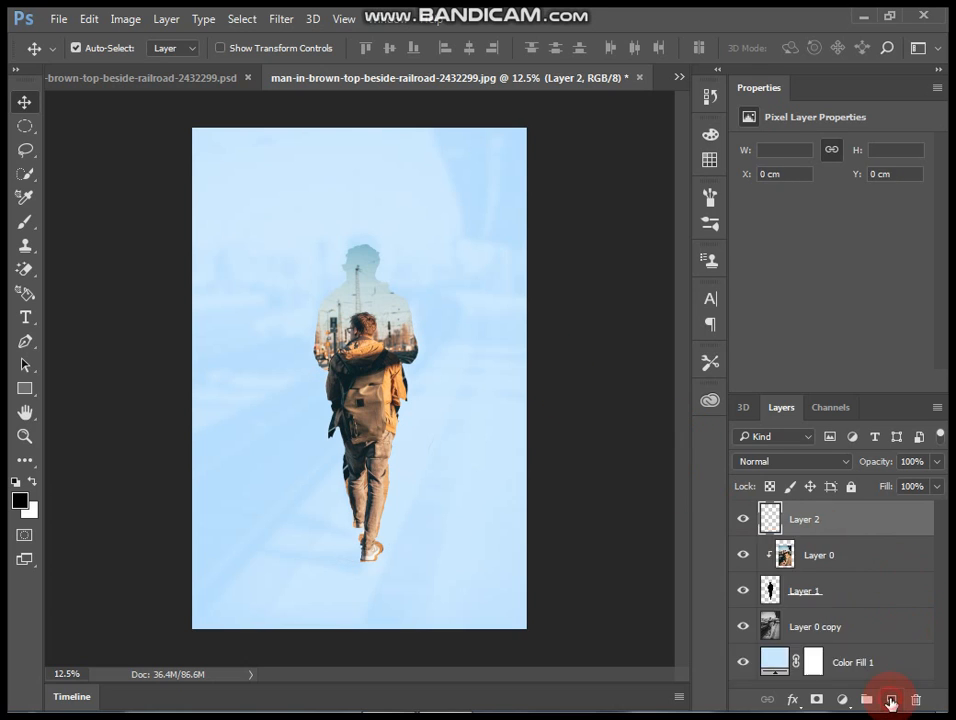
{"action": "left_click", "coordinate": [23, 219]}
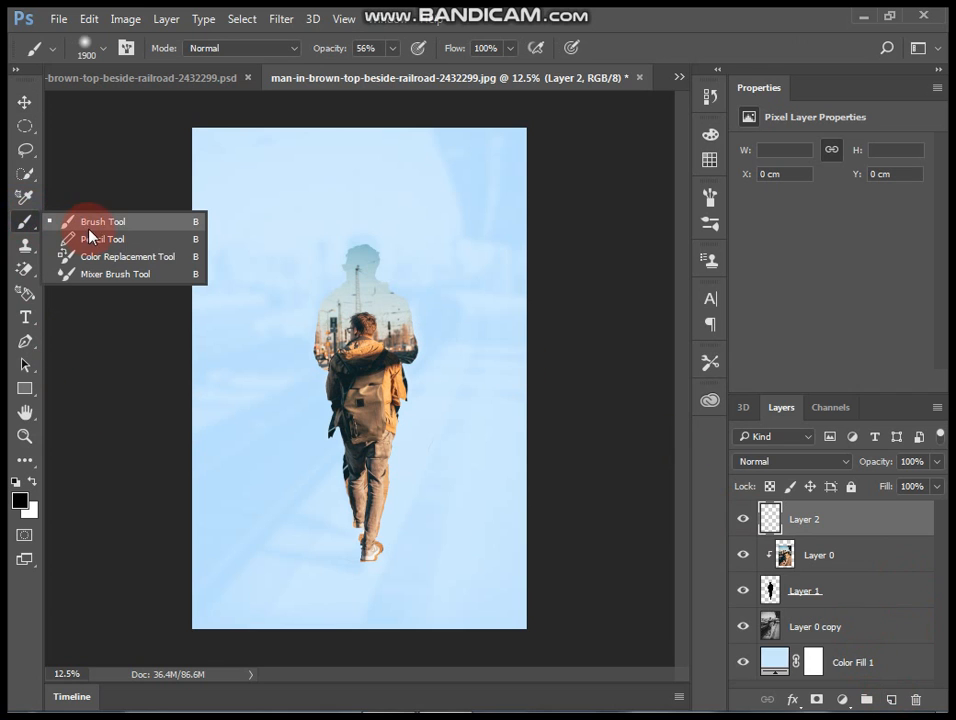
{"action": "left_click", "coordinate": [86, 228]}
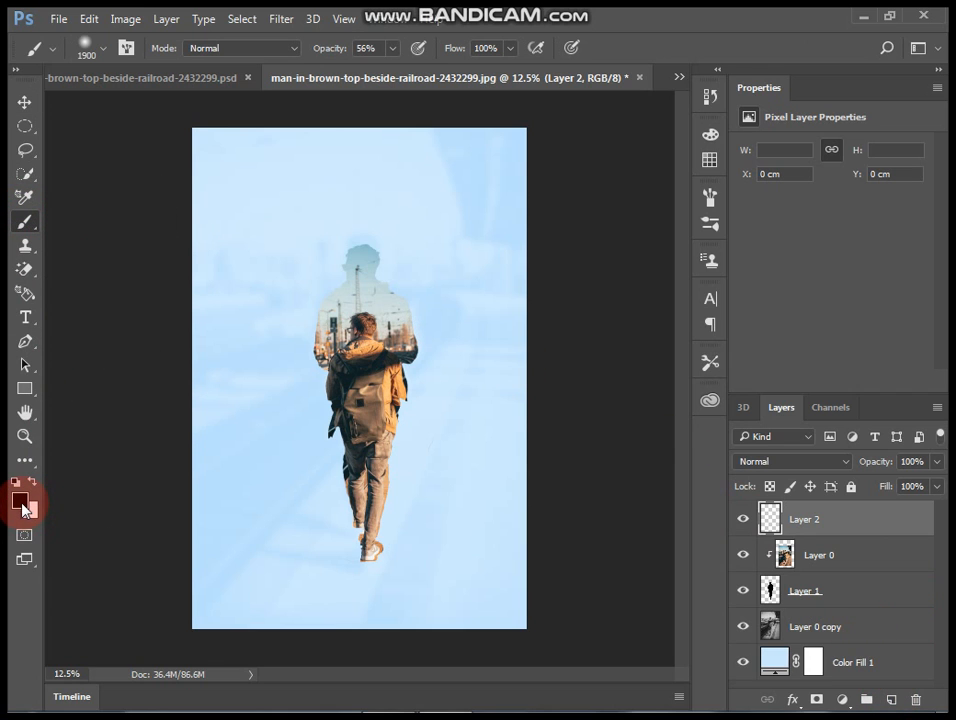
- Set the foreground color to orange (ff9e21) for painting with the Brush tool
{"action": "key", "text": "d"}
{"action": "left_click", "coordinate": [21, 502]}
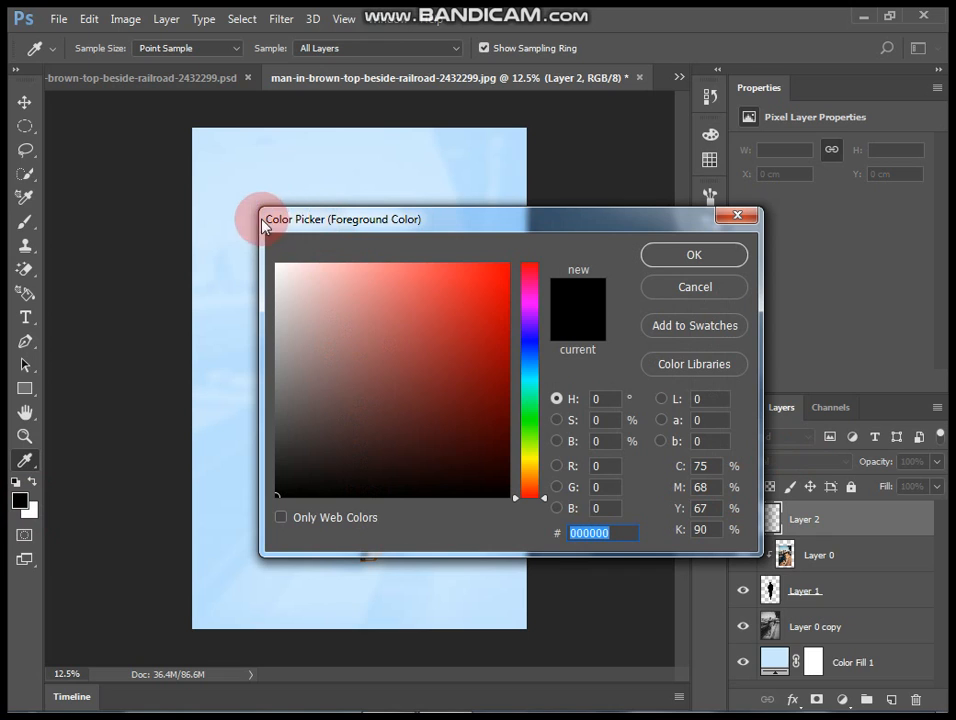
{"action": "left_click", "coordinate": [531, 466]}
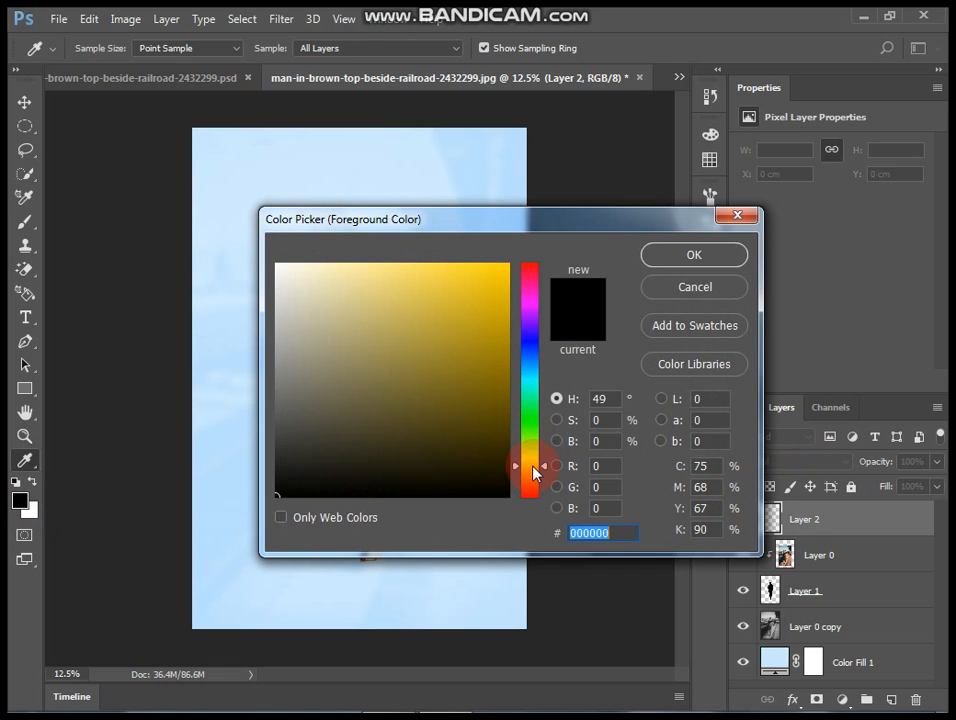
{"action": "left_click_drag", "start_coordinate": [533, 466], "coordinate": [533, 475]}
{"action": "left_click_drag", "start_coordinate": [487, 325], "coordinate": [478, 262]}
{"action": "left_click", "coordinate": [677, 265]}
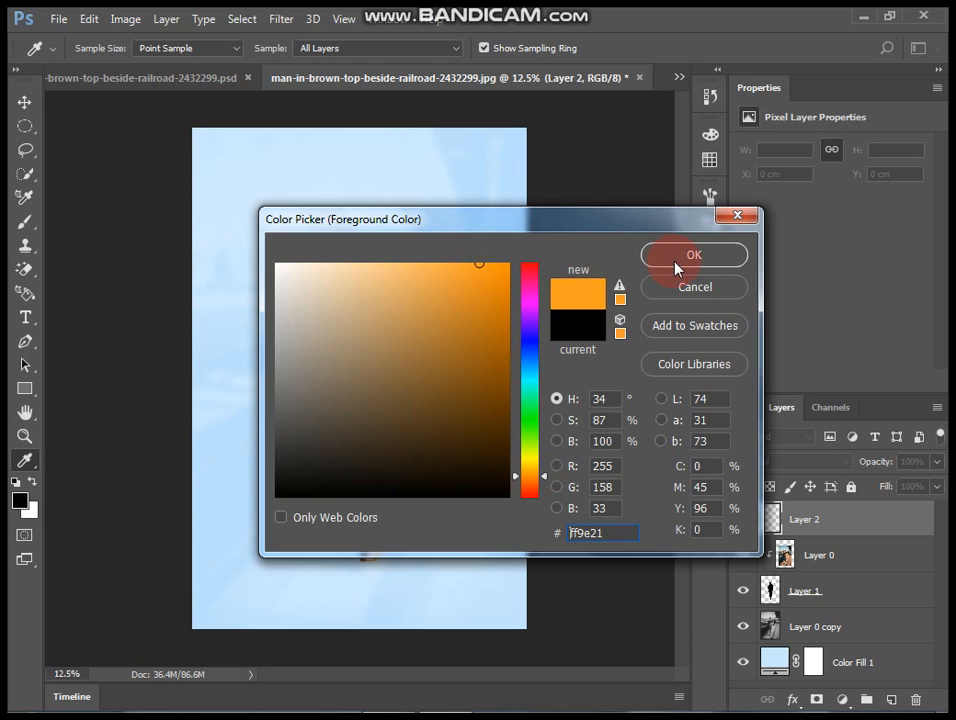
{"action": "key", "text": "b"}
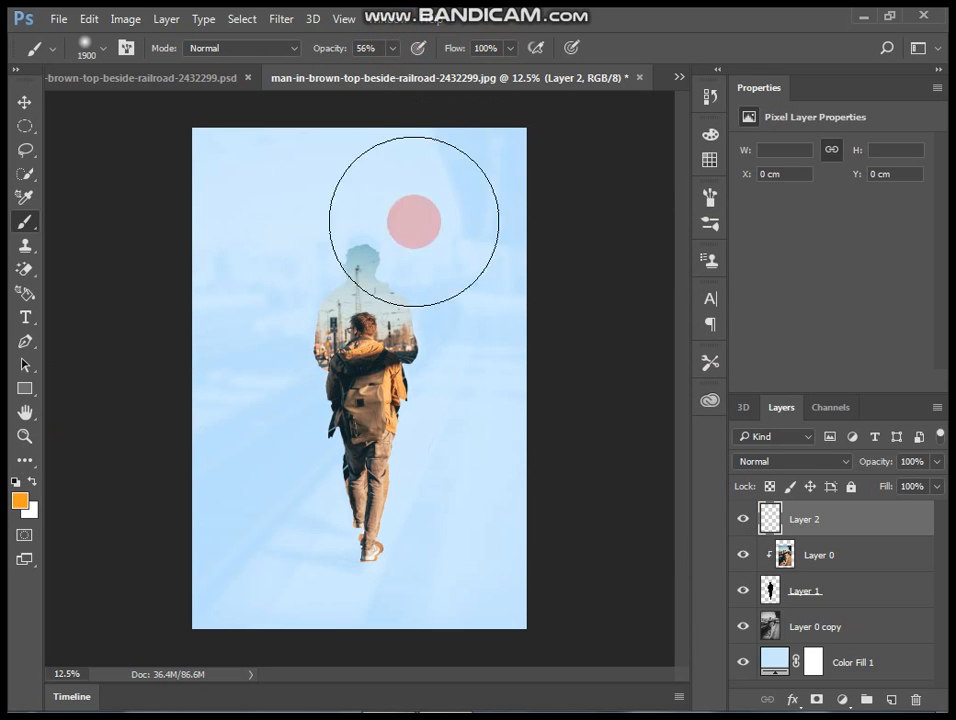
- Paint a soft orange glow beside the silhouette's head with the 1900 px brush at 56% opacity, and set Layer 2's blend mode to Lighten
{"action": "left_click", "coordinate": [329, 266]}
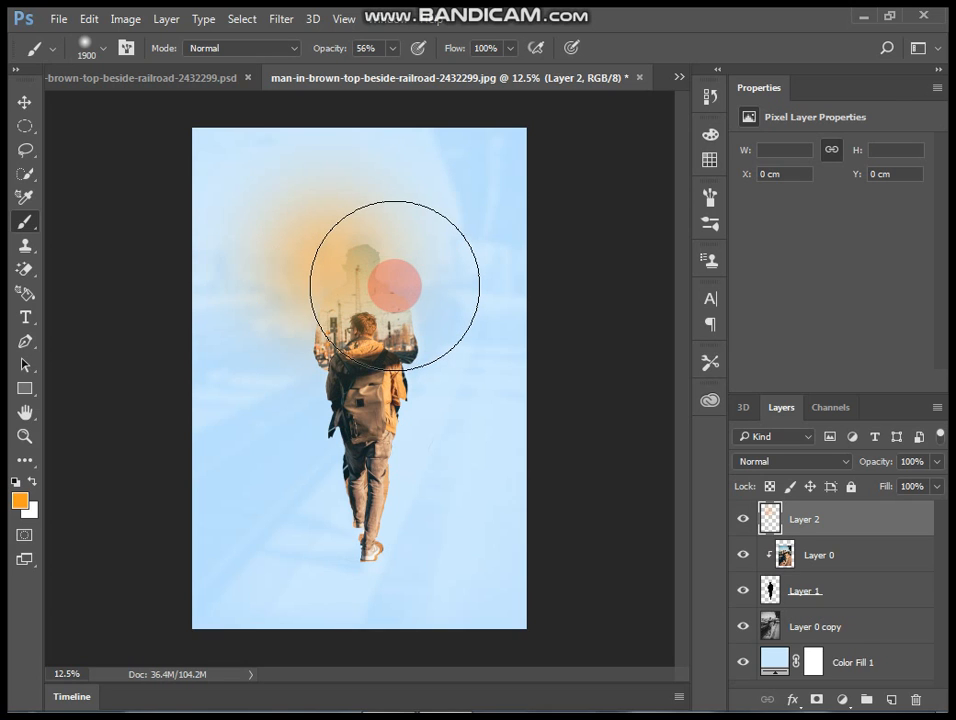
{"action": "left_click_drag", "start_coordinate": [395, 286], "coordinate": [424, 316]}
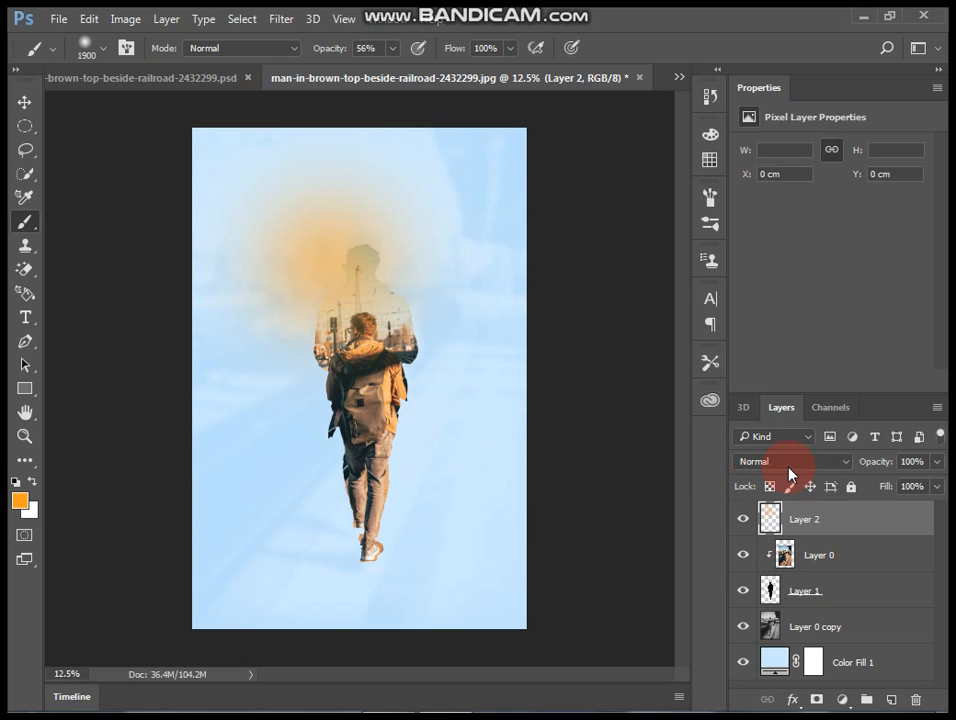
{"action": "key", "text": "v"}
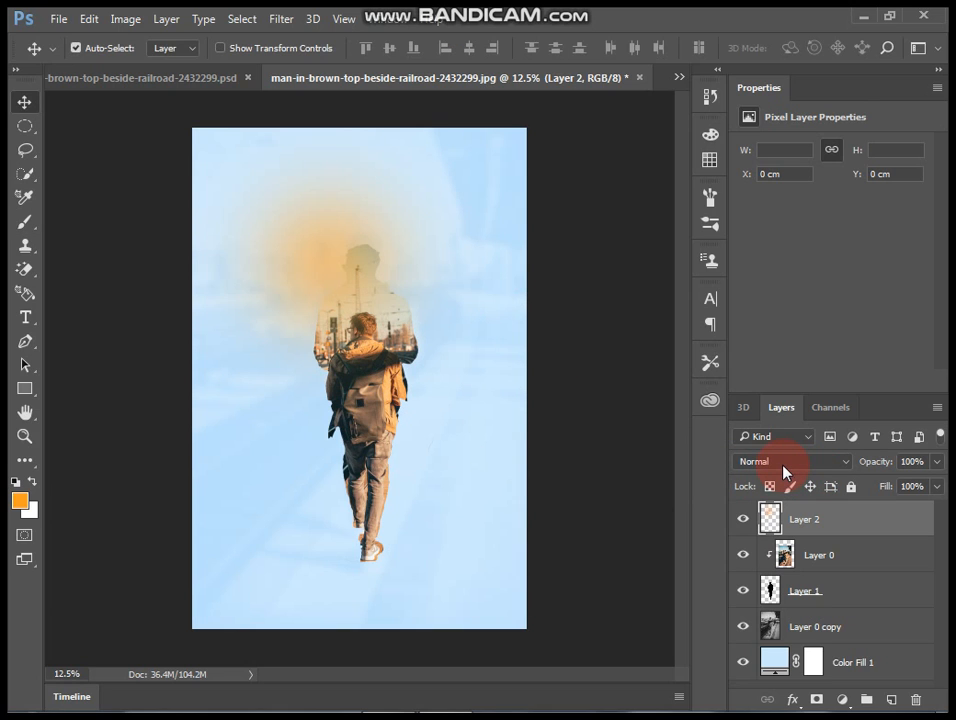
{"action": "left_click", "coordinate": [785, 464]}
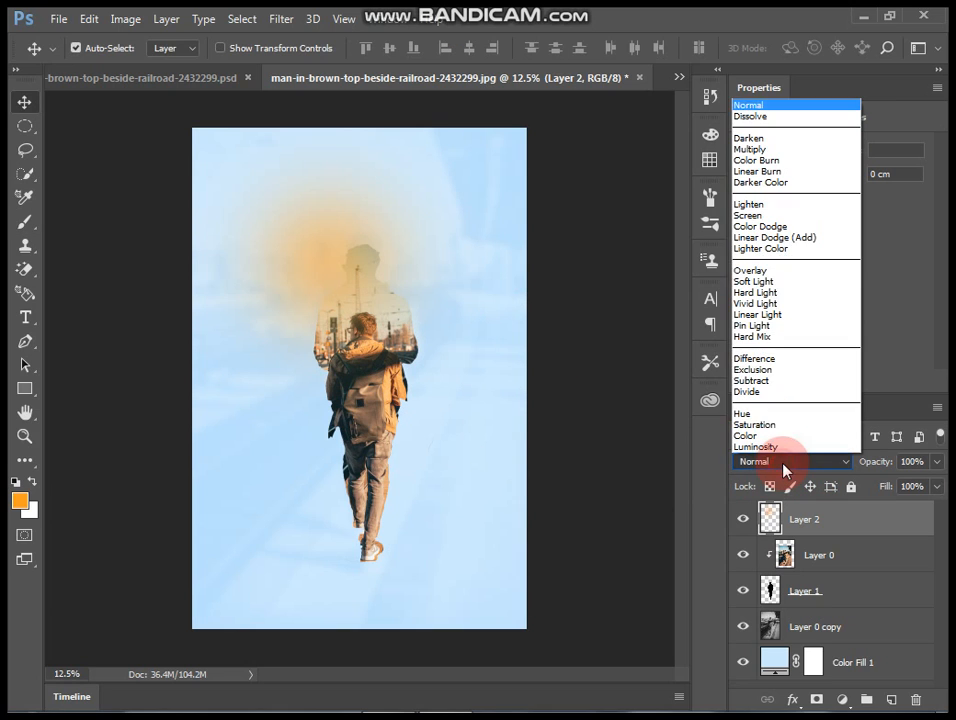
{"action": "left_click", "coordinate": [773, 206]}
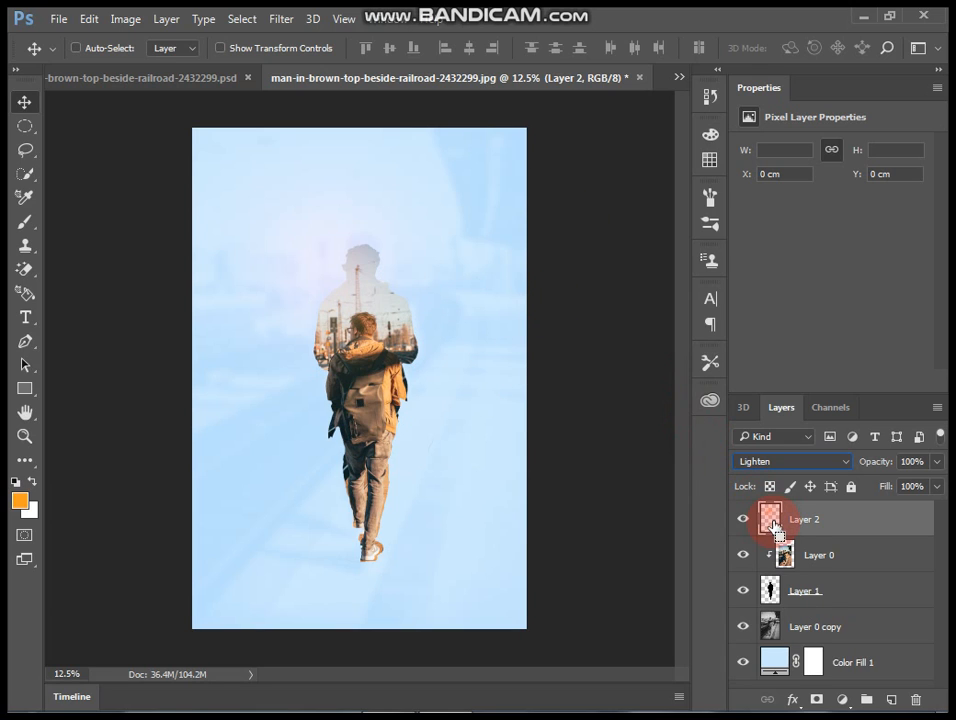
- Duplicate the orange glow layer, set the copy's blend mode to Soft Light and place it directly below Layer 2
{"action": "key", "text": "ctrl+j"}
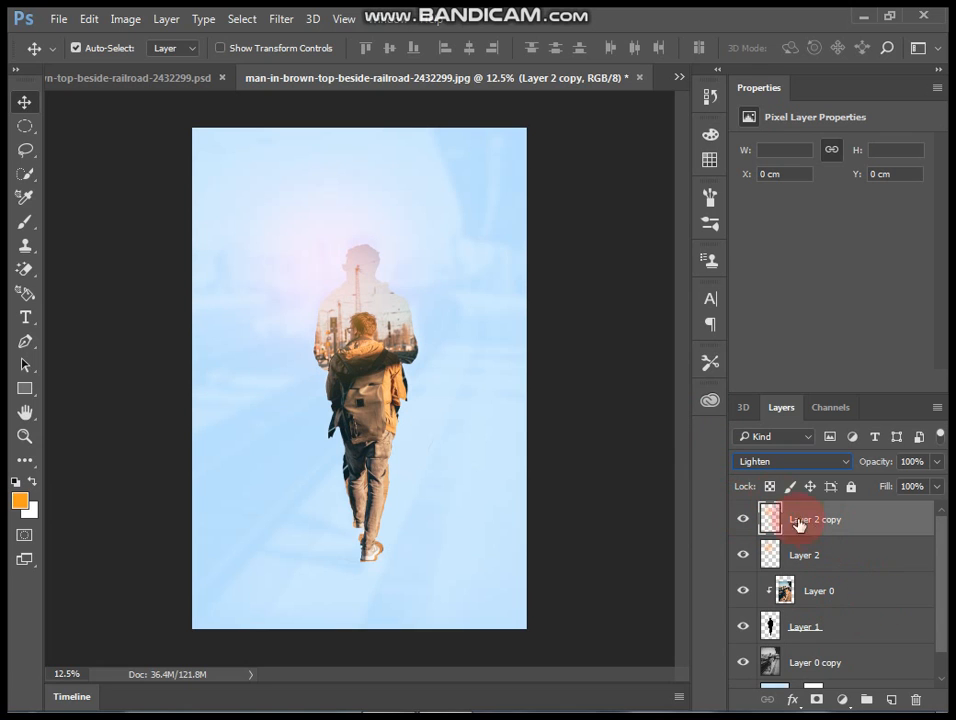
{"action": "left_click", "coordinate": [818, 462]}
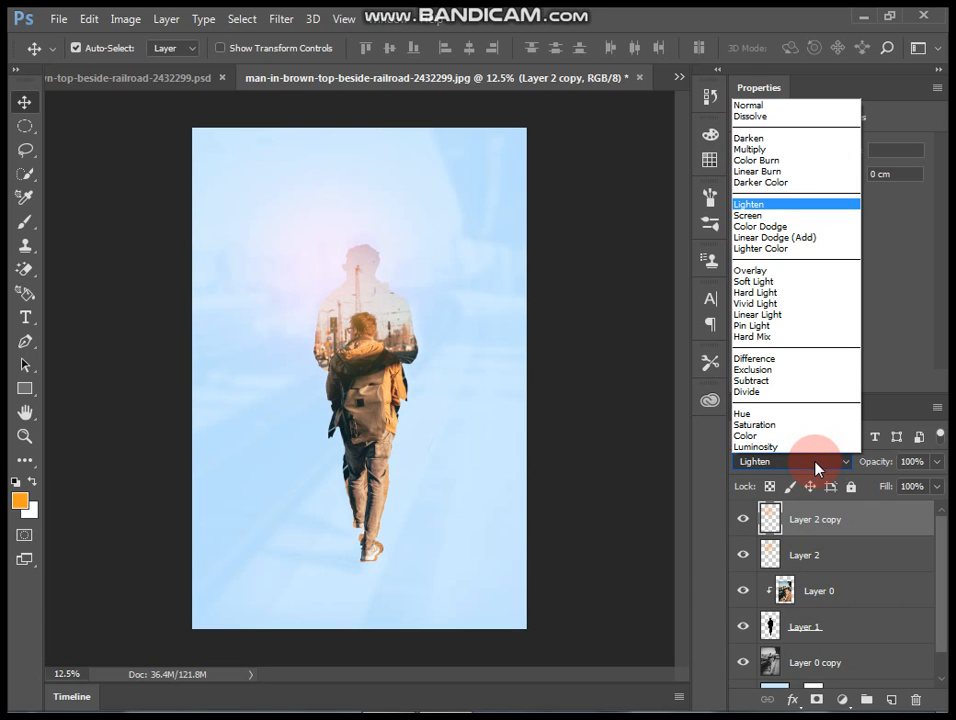
{"action": "left_click", "coordinate": [779, 287]}
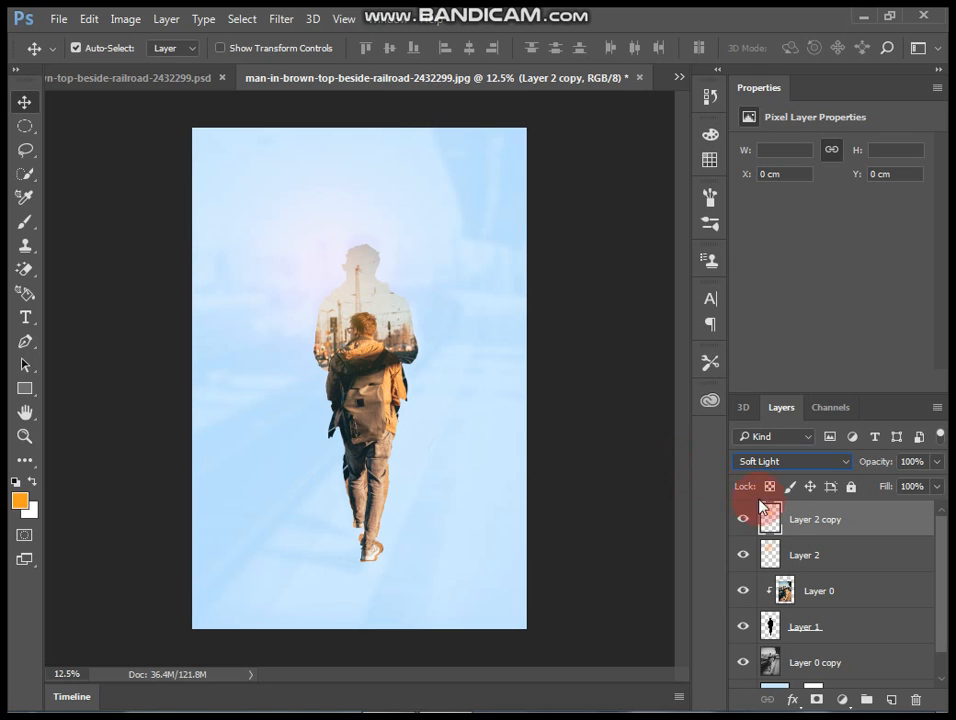
{"action": "left_click_drag", "start_coordinate": [770, 516], "coordinate": [780, 567]}
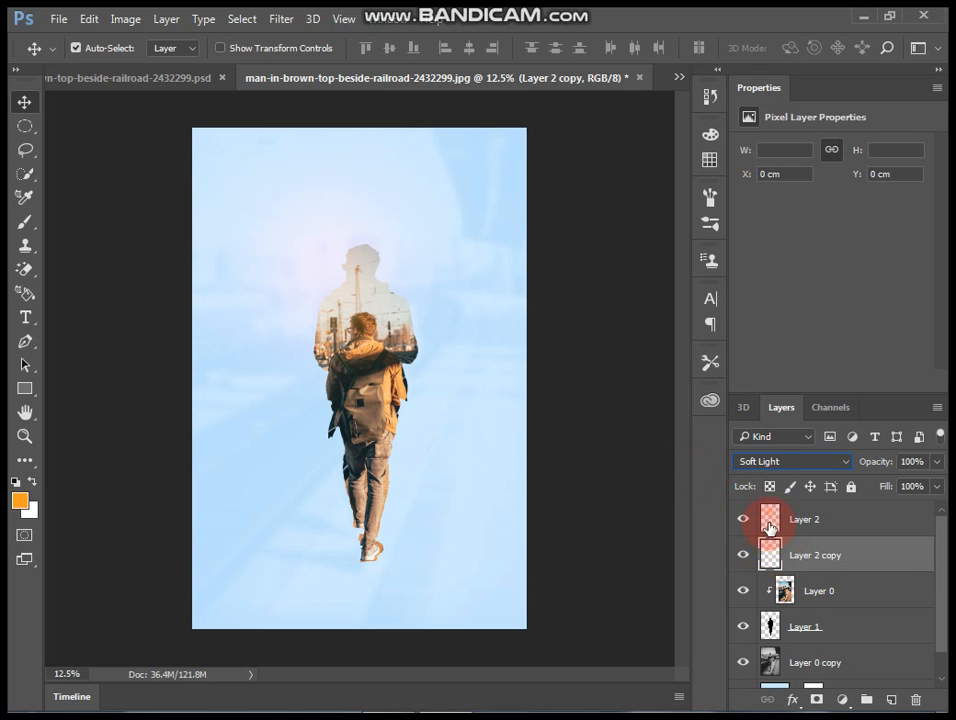
- Reduce the opacity of the original glow layer, Layer 2, to 70%
{"action": "left_click", "coordinate": [796, 519]}
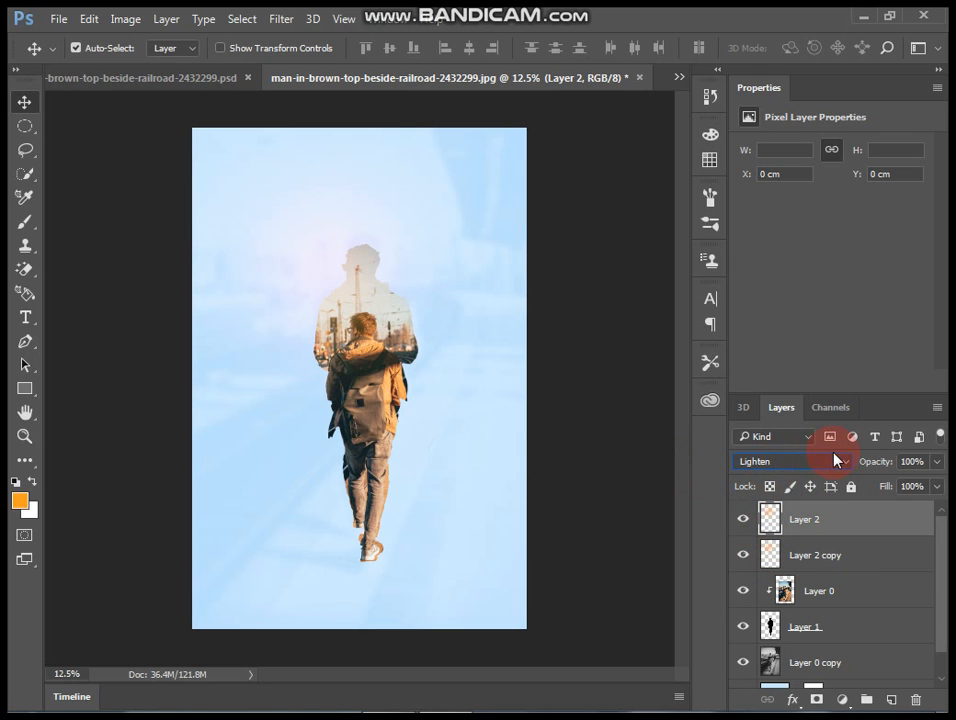
{"action": "left_click", "coordinate": [937, 462]}
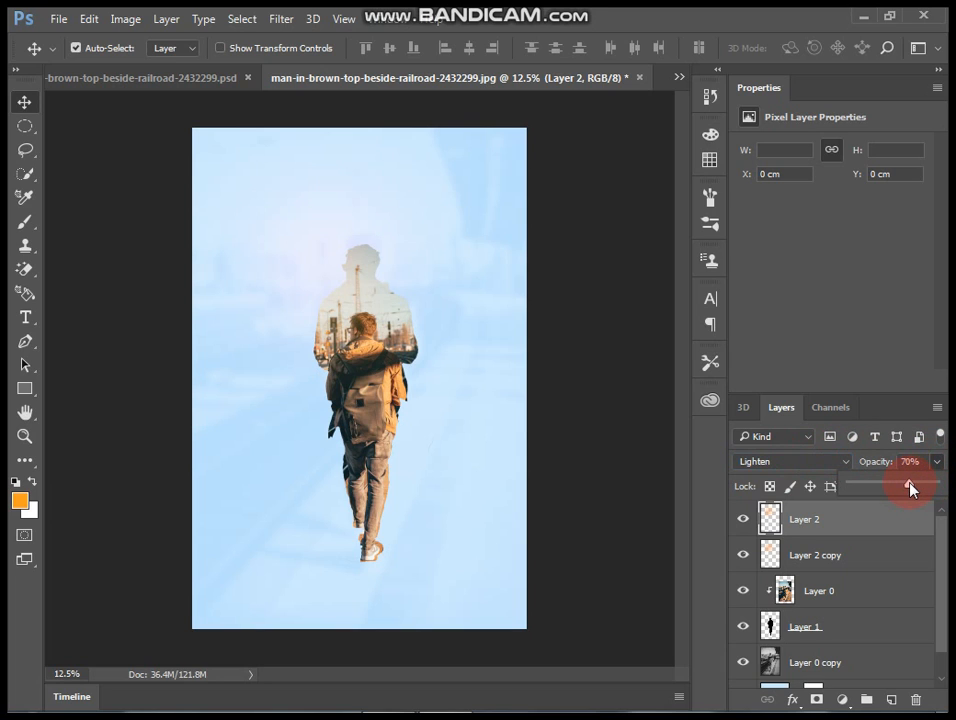
{"action": "left_click_drag", "start_coordinate": [910, 487], "coordinate": [912, 487]}
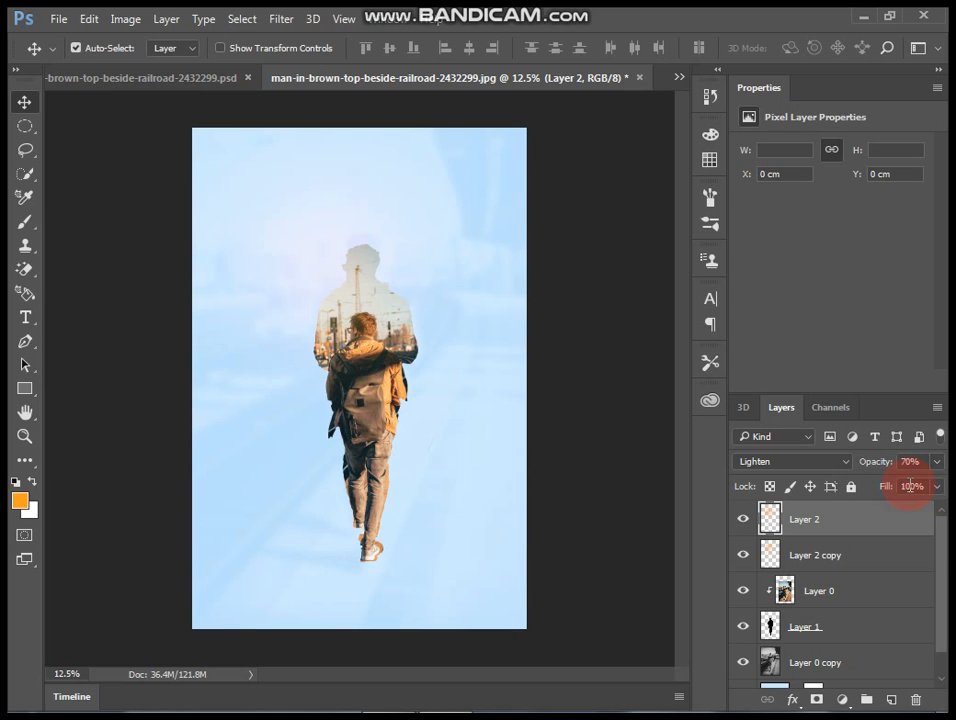
{"action": "left_click", "coordinate": [870, 537]}
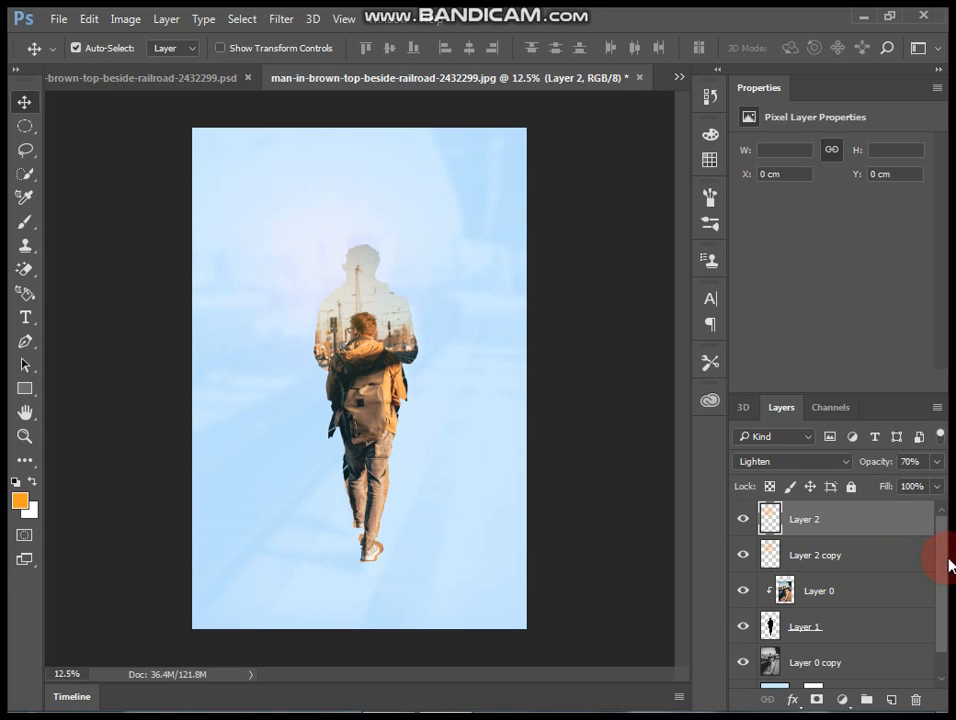
- Scale Layer 0 and Layer 1 together from the center to about 105.3%, apply the transform, and reselect only Layer 0
{"action": "left_click", "coordinate": [785, 590]}
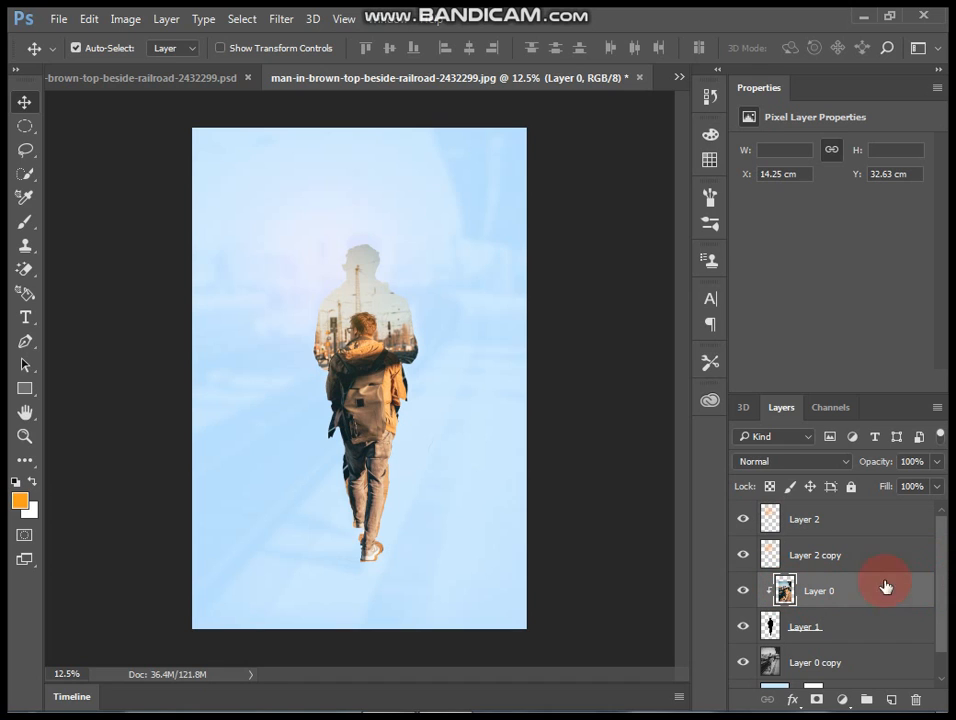
{"action": "left_click", "coordinate": [768, 630], "text": "ctrl"}
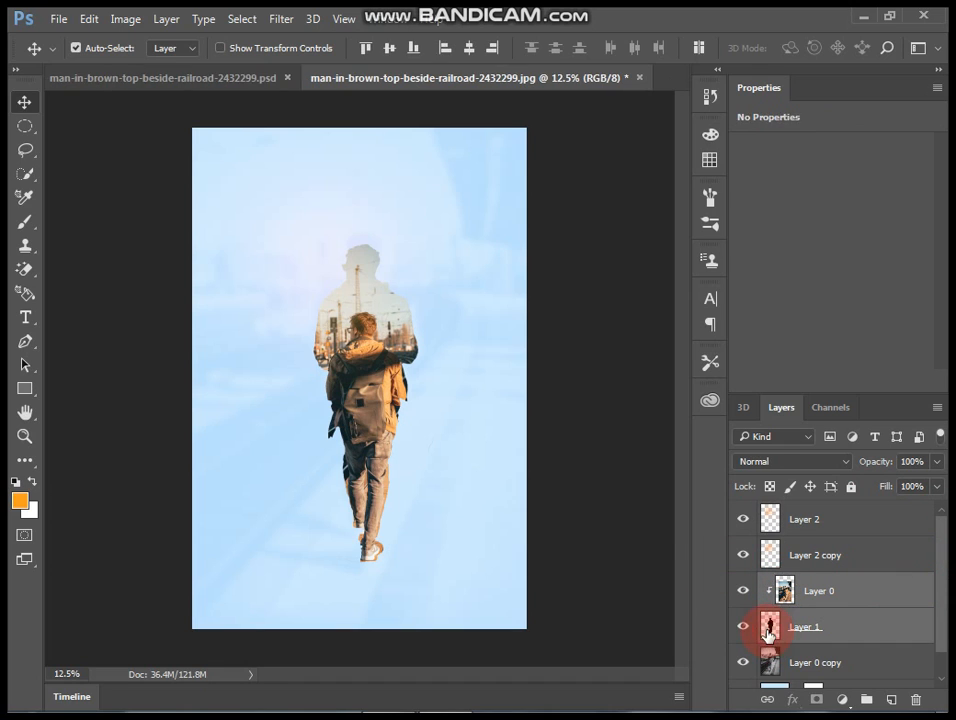
{"action": "key", "text": "ctrl+t"}
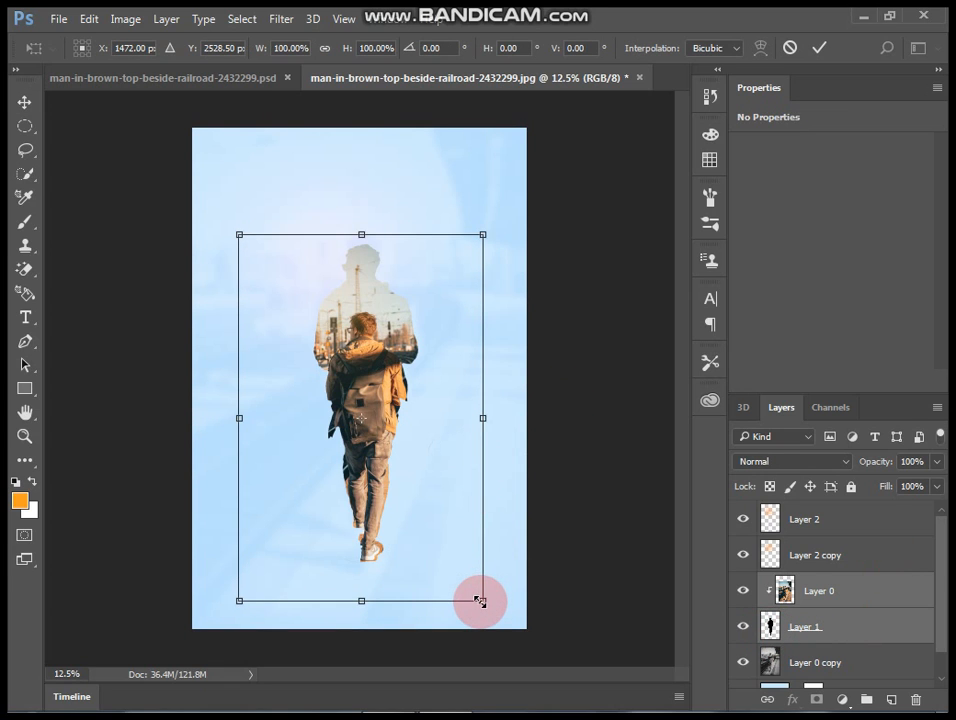
{"action": "left_click_drag", "start_coordinate": [481, 602], "coordinate": [487, 611]}
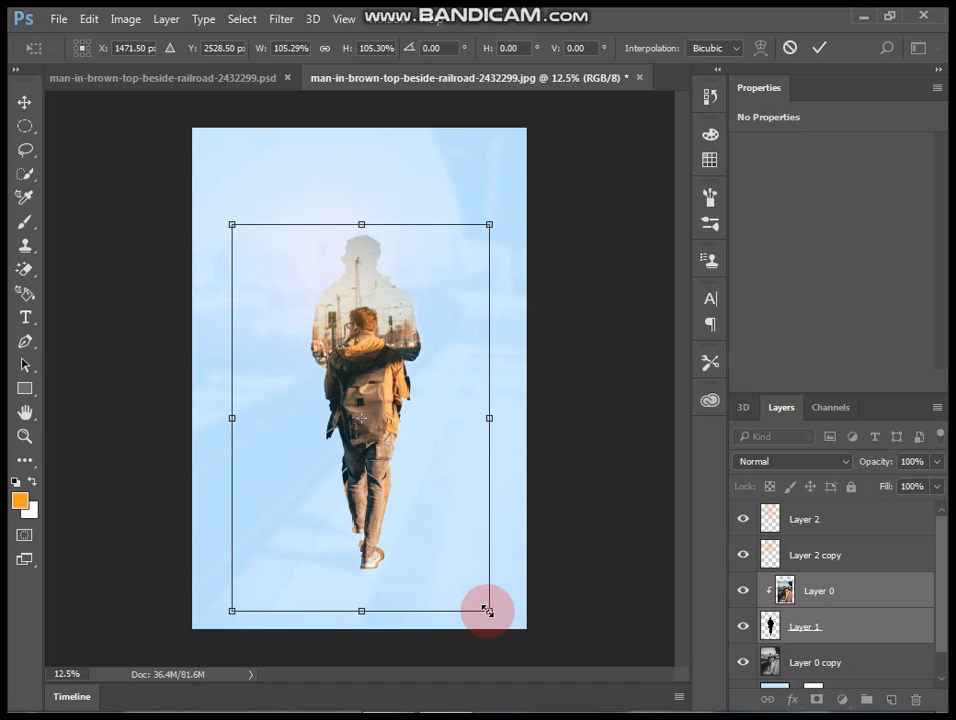
{"action": "key", "text": "Return"}
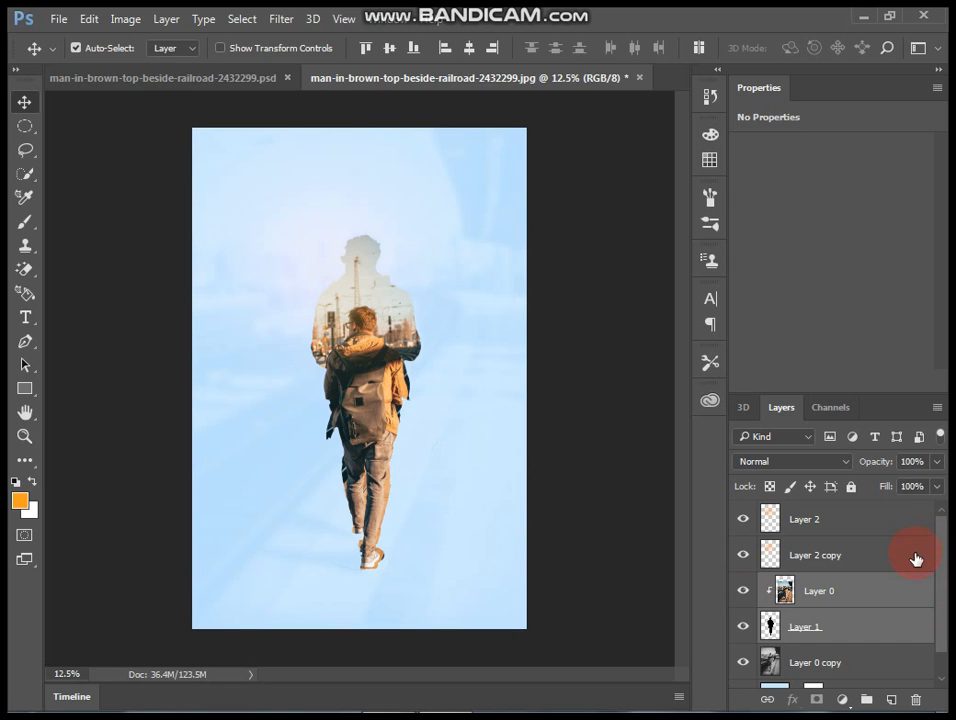
{"action": "left_click", "coordinate": [890, 606]}
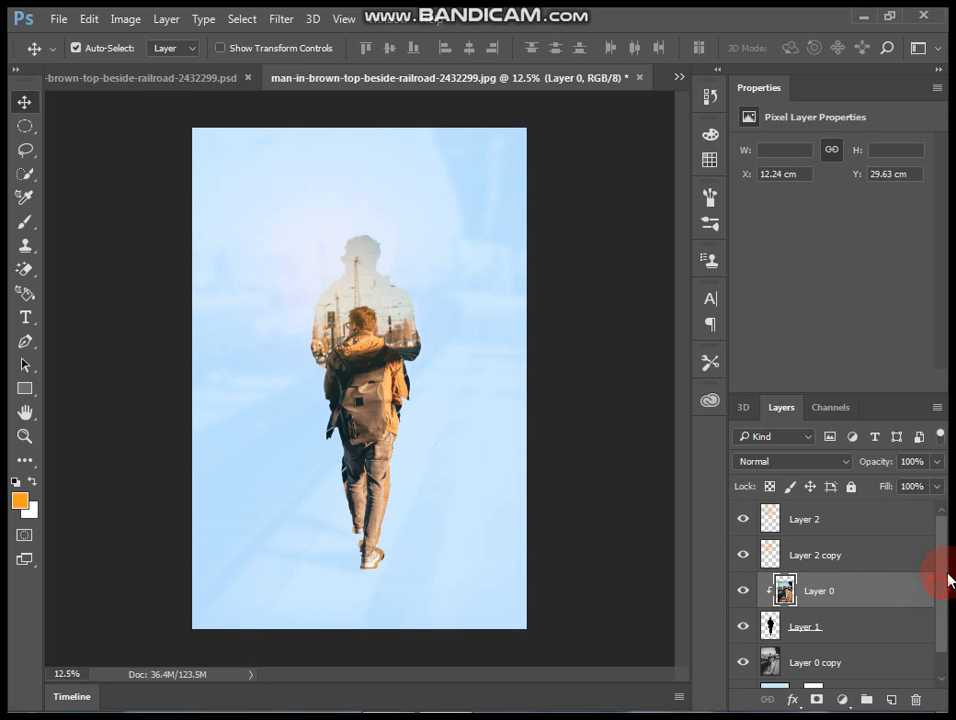
{"action": "scroll", "coordinate": [945, 600], "scroll_direction": "down", "scroll_amount": 1}
{"action": "scroll", "coordinate": [946, 607], "scroll_direction": "down", "scroll_amount": 1}
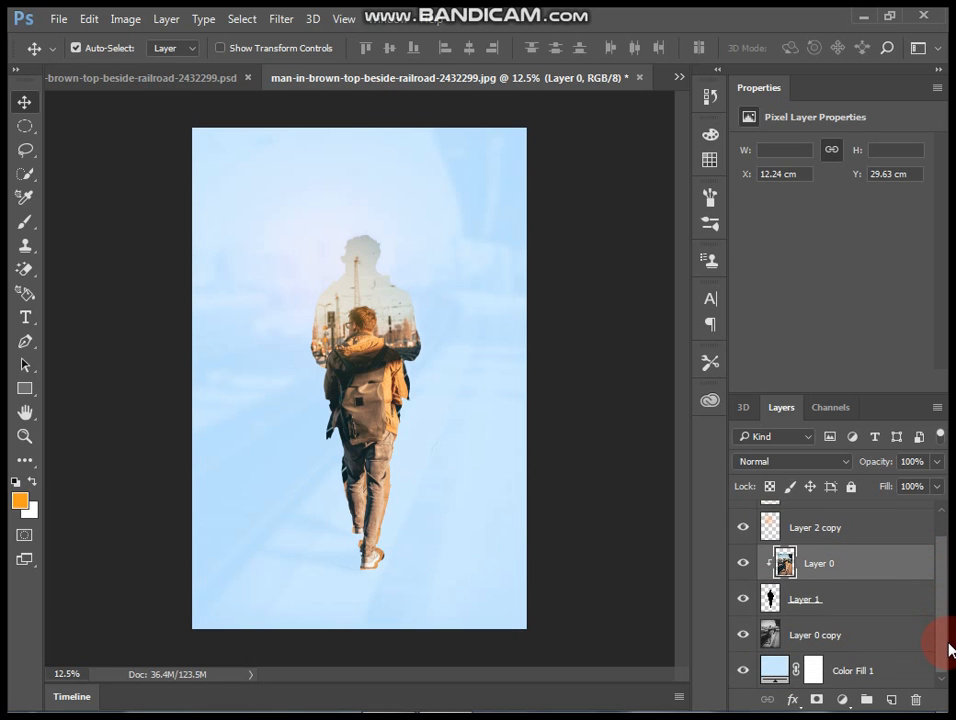
{"action": "scroll", "coordinate": [944, 590], "scroll_direction": "up", "scroll_amount": 2}
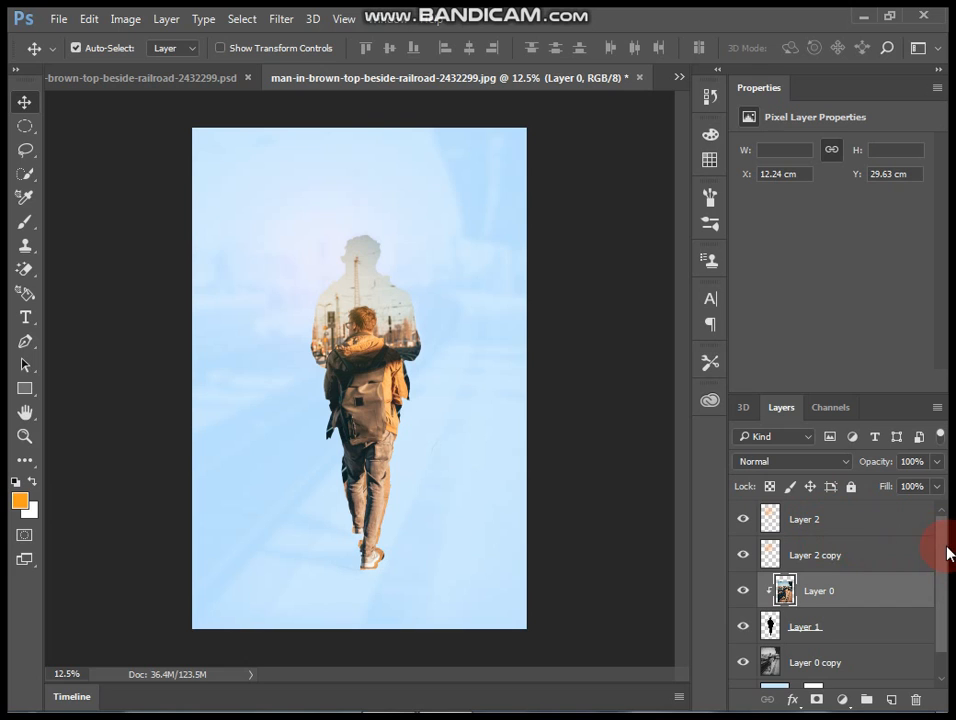
{"action": "scroll", "coordinate": [945, 556], "scroll_direction": "down", "scroll_amount": 2}
{"action": "scroll", "coordinate": [943, 594], "scroll_direction": "down", "scroll_amount": 1}
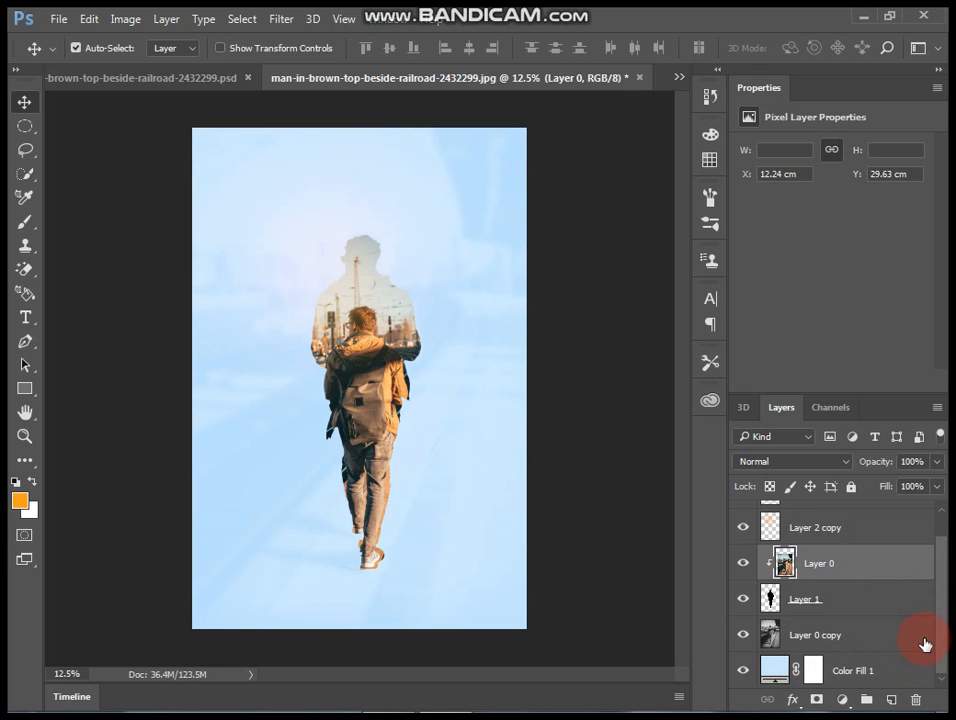
{"action": "scroll", "coordinate": [948, 630], "scroll_direction": "up", "scroll_amount": 2}
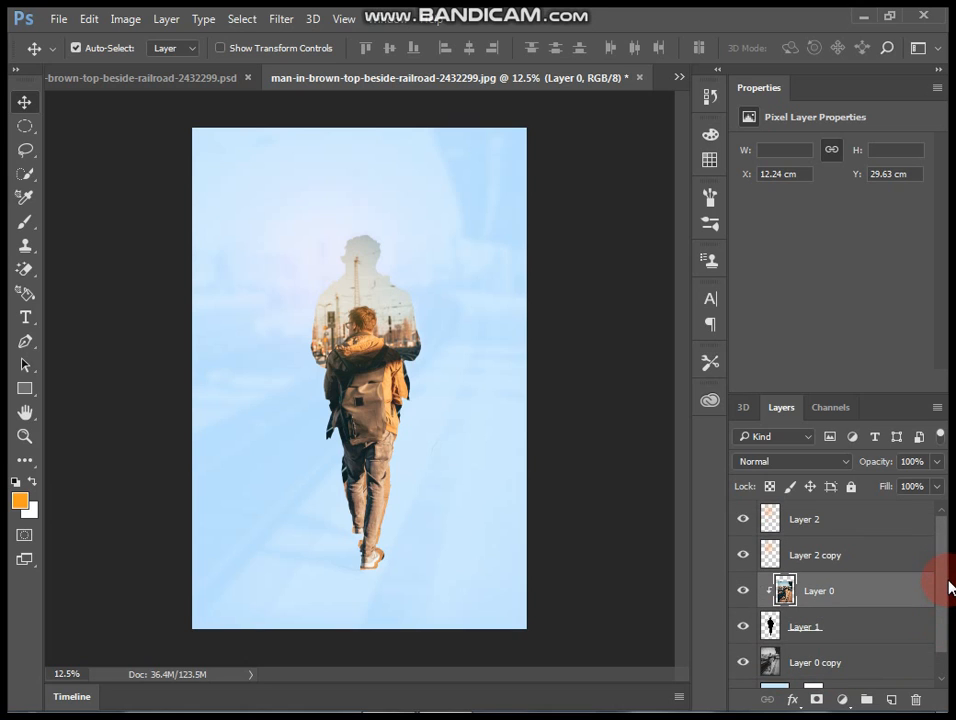